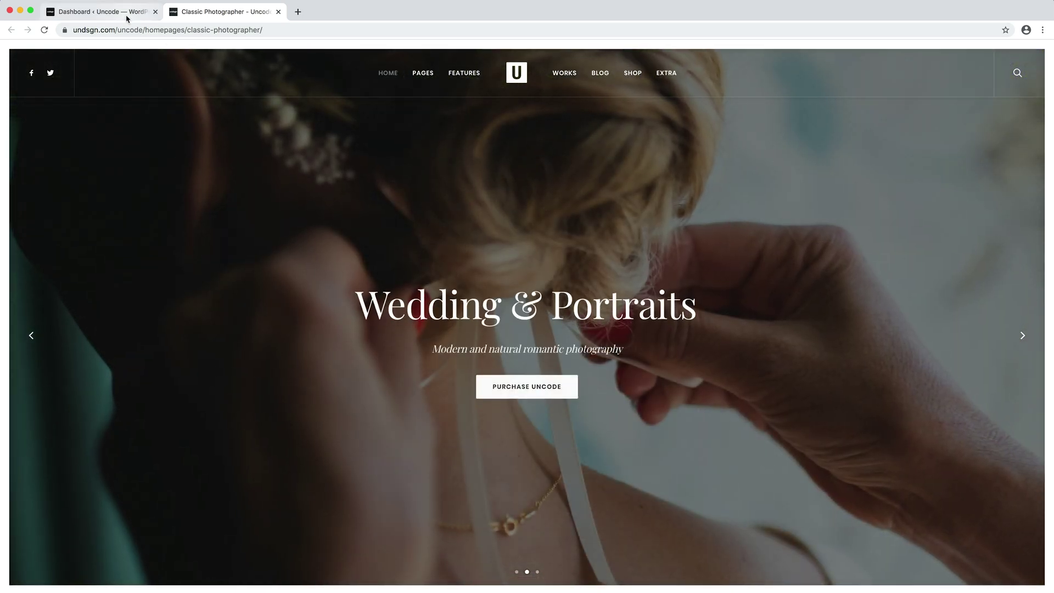
- Create a new content block titled 'Content Slider example' and open it in the backend page builder
left_click(126, 16)
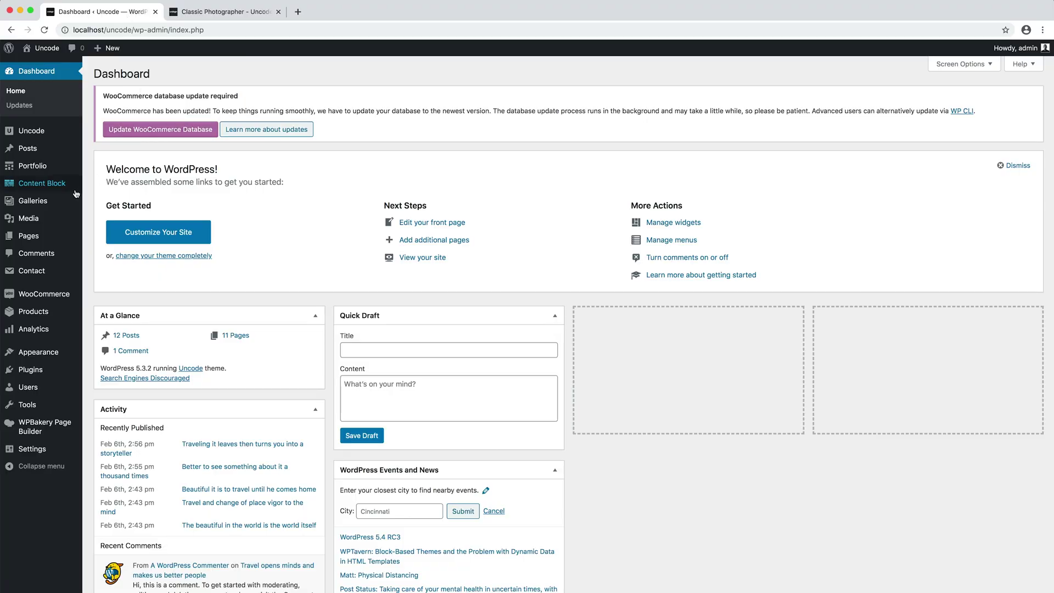
mouse_move(68, 185)
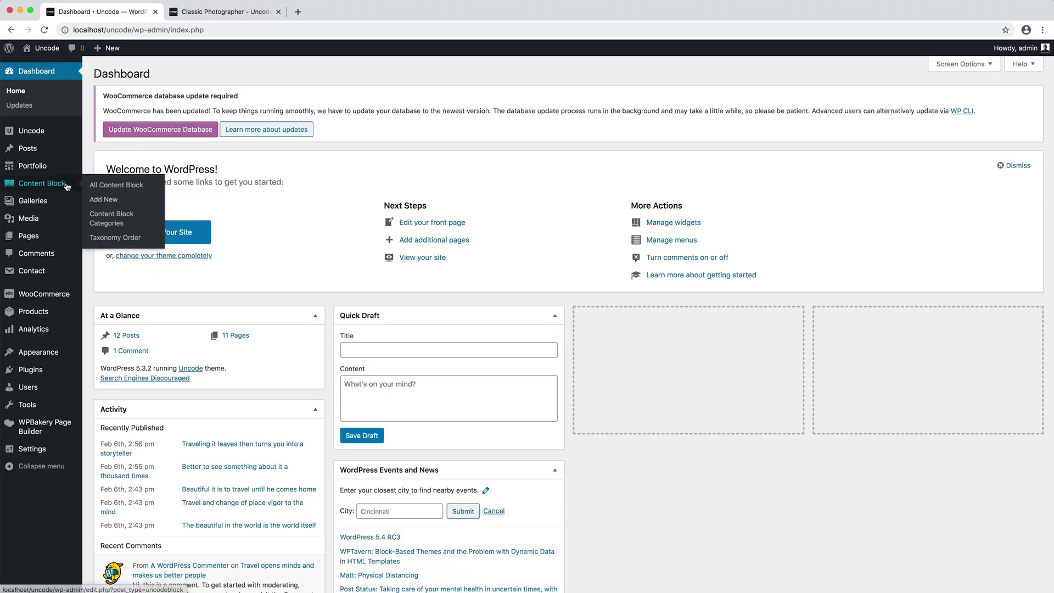
left_click(135, 202)
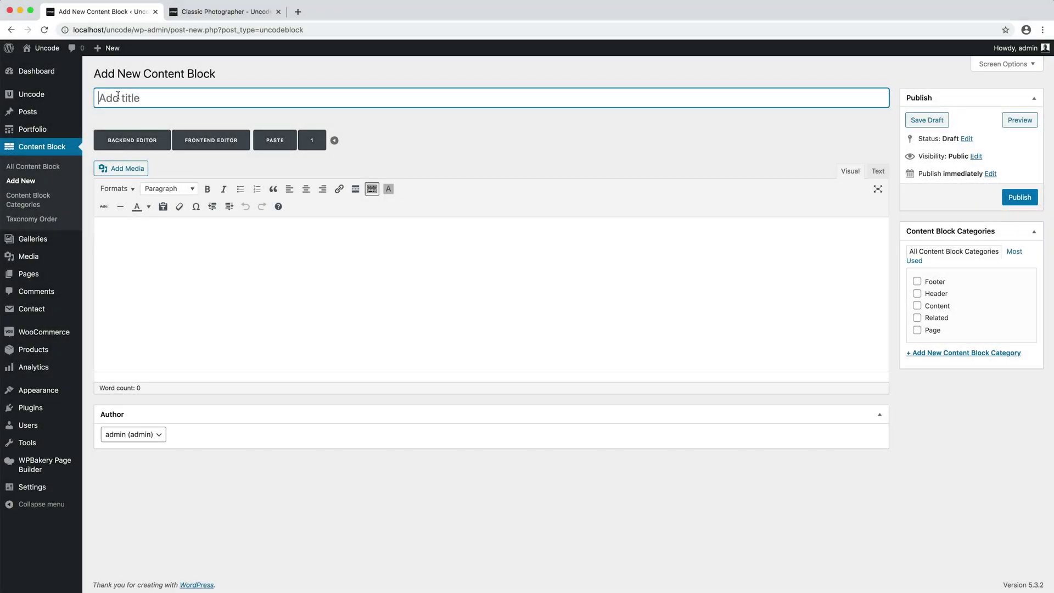
type("Content Slider example")
left_click(122, 136)
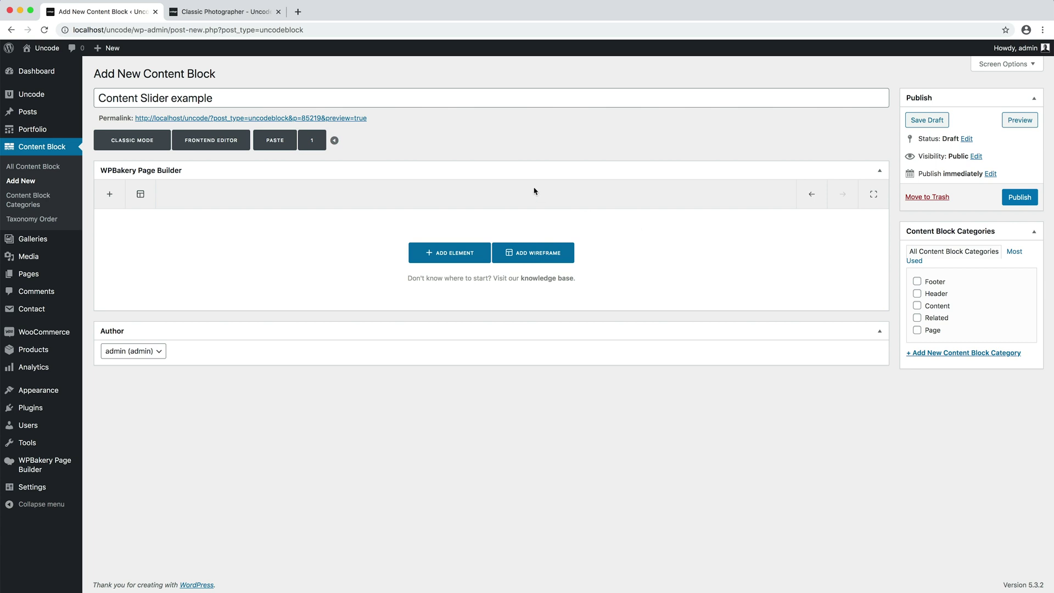
- Insert a Content Slider element into the empty content block
left_click(482, 250)
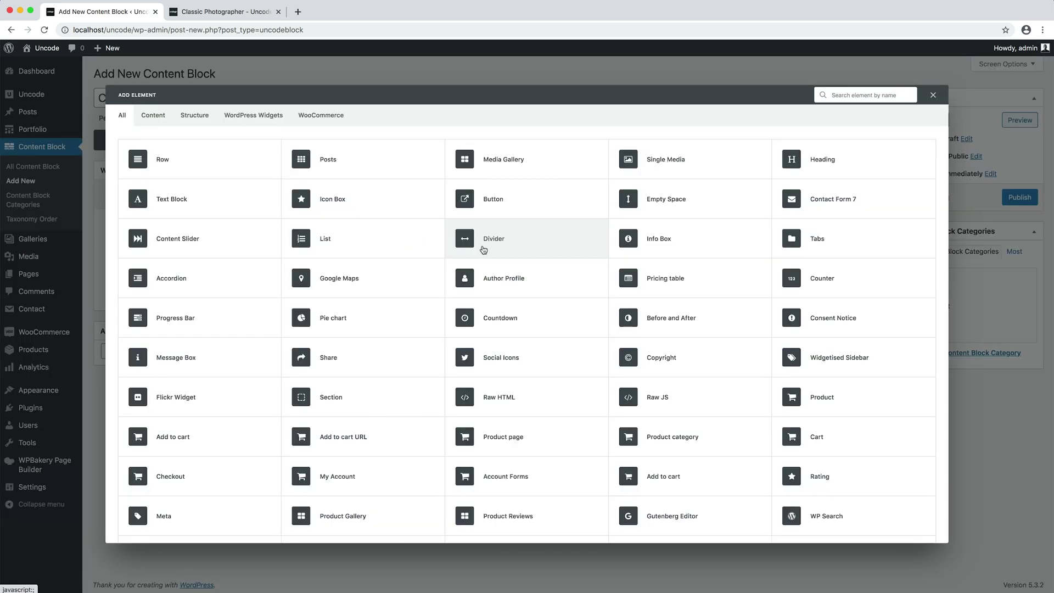
left_click(230, 242)
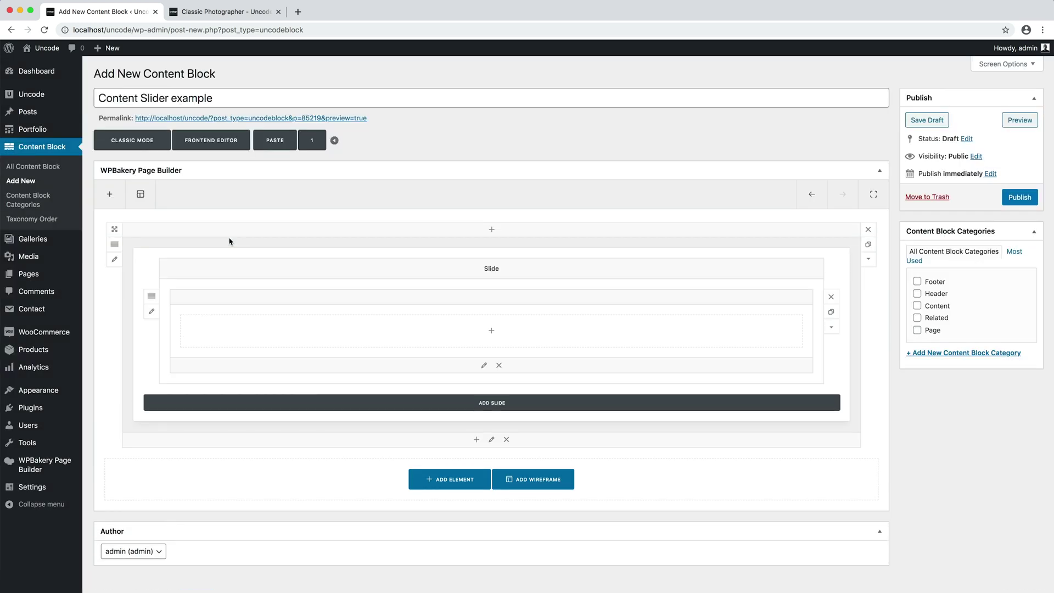
mouse_move(148, 273)
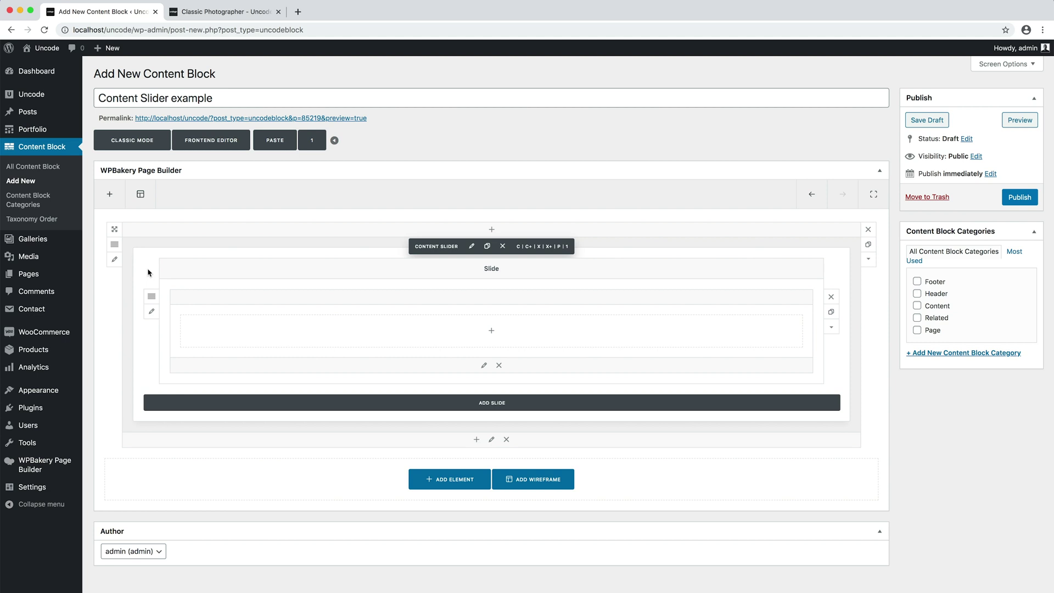
- Set the slider row's height to 82 and its background colour to Dark Grey 2
left_click(115, 260)
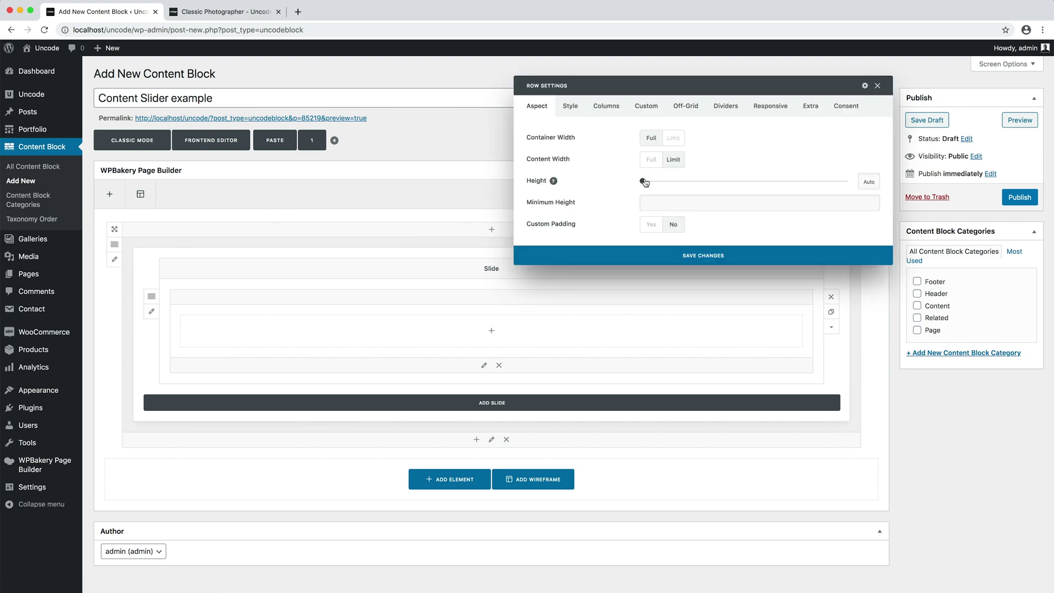
left_click_drag(644, 181, 813, 184)
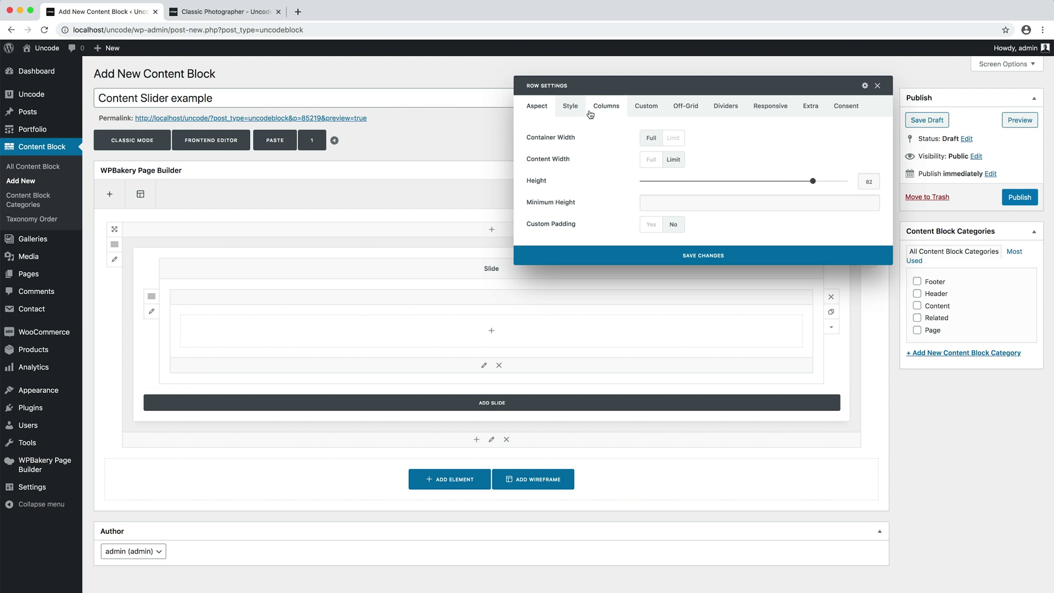
left_click(581, 113)
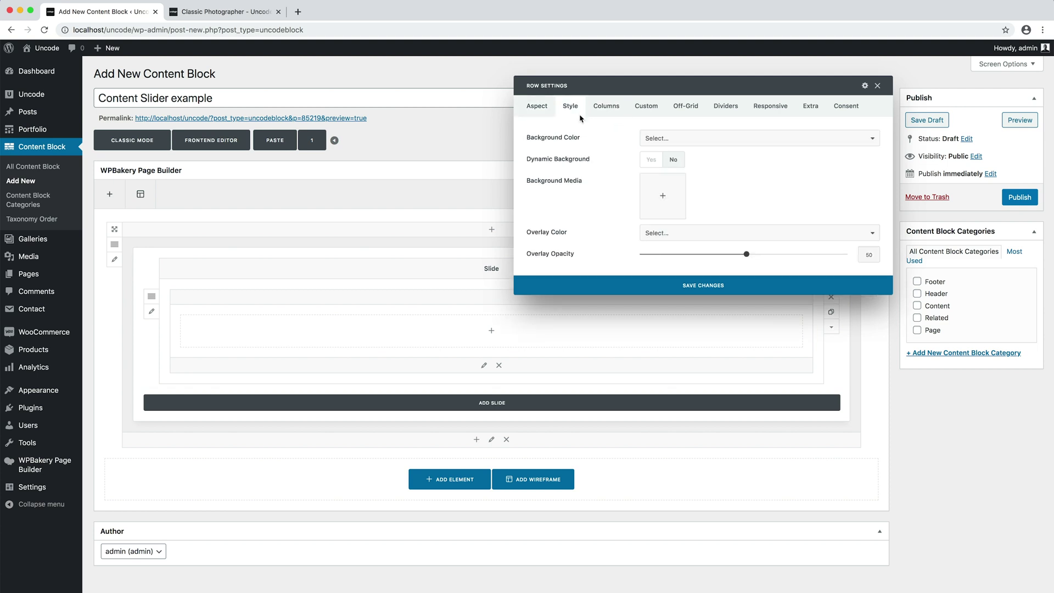
left_click(733, 144)
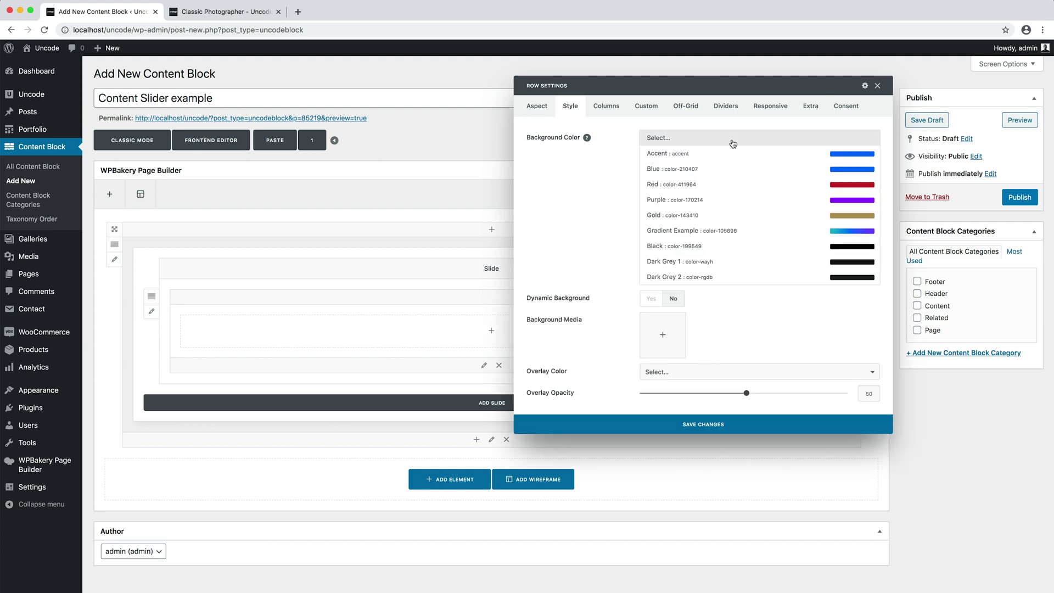
left_click(731, 278)
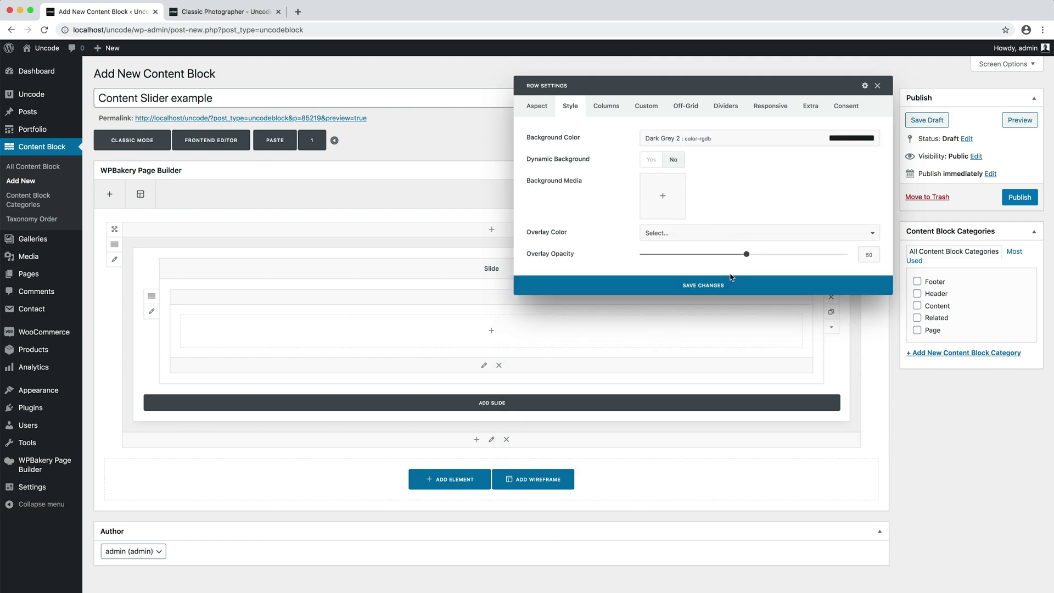
left_click(761, 285)
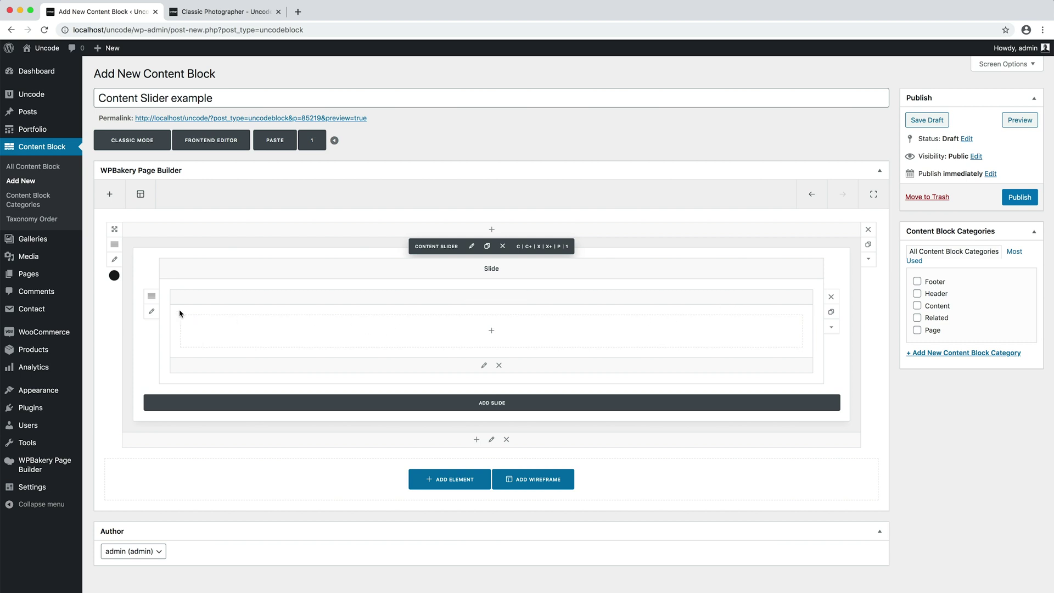
- Give the slide's inner row a Dark Grey 2 background colour and the dark device photo as background
left_click(152, 312)
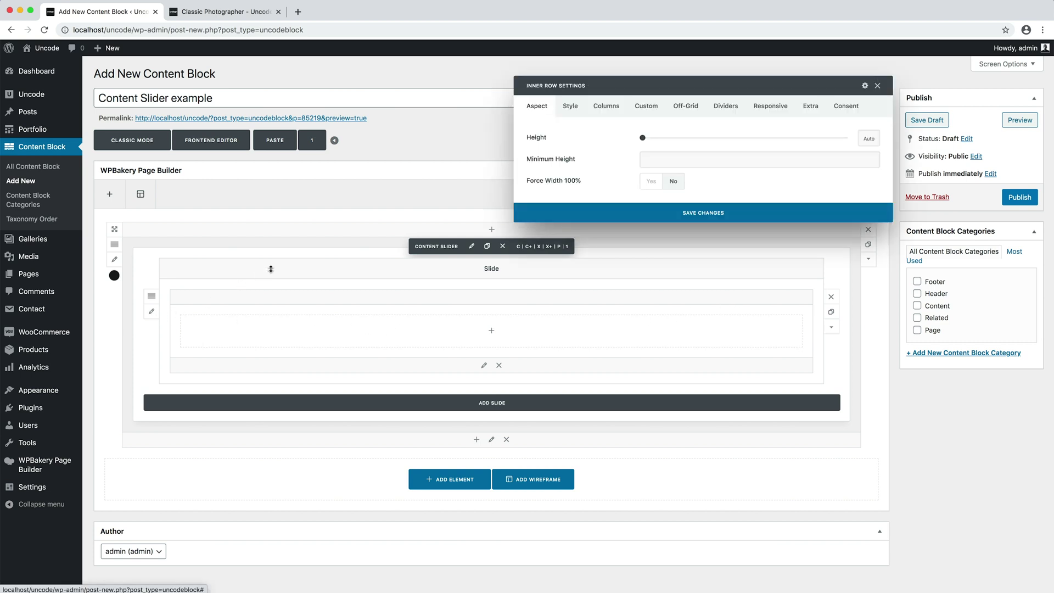
left_click(578, 110)
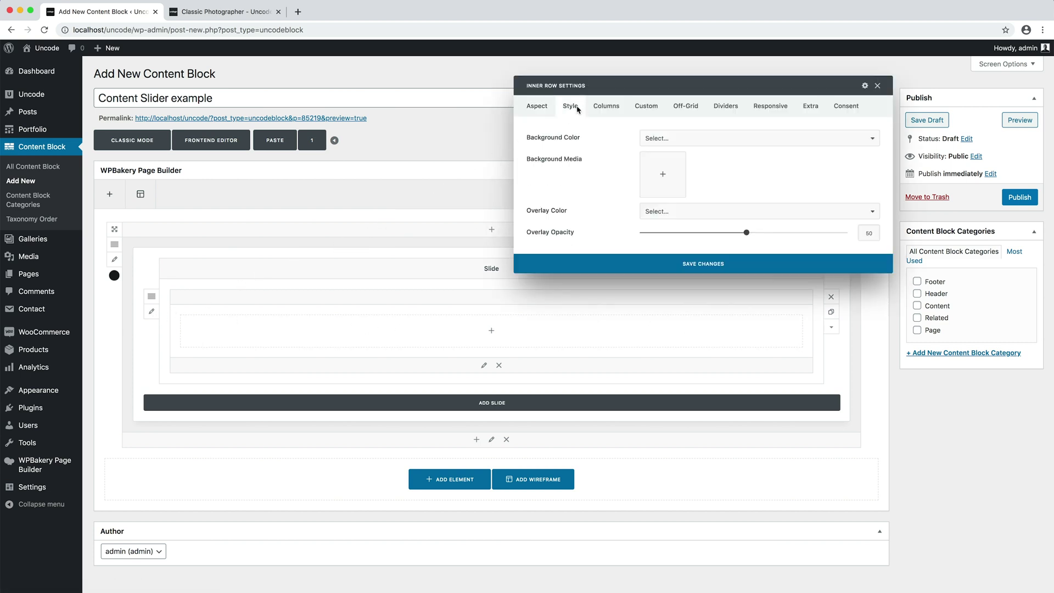
left_click(716, 140)
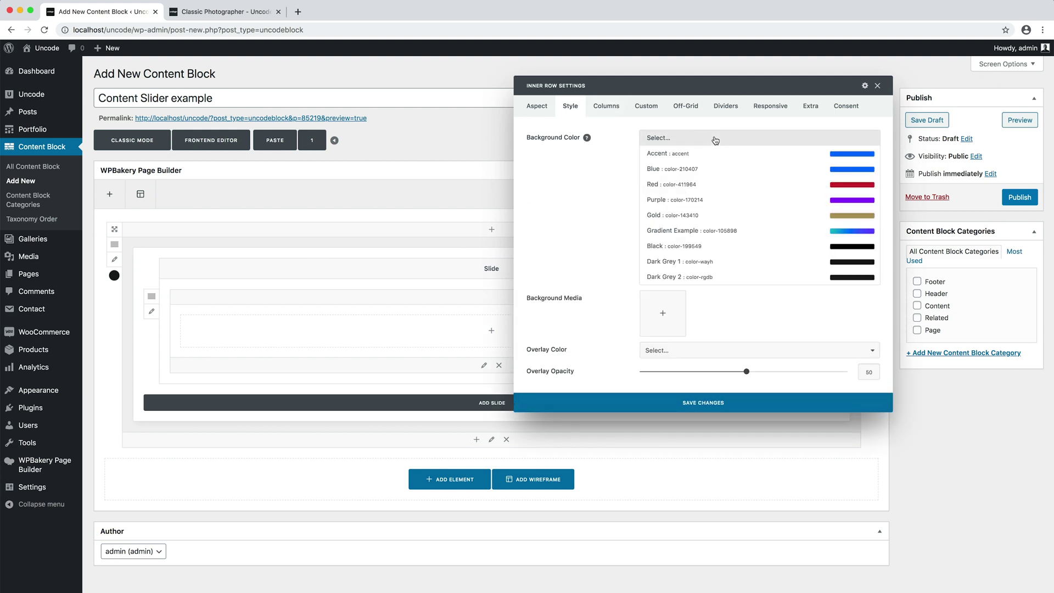
left_click(745, 278)
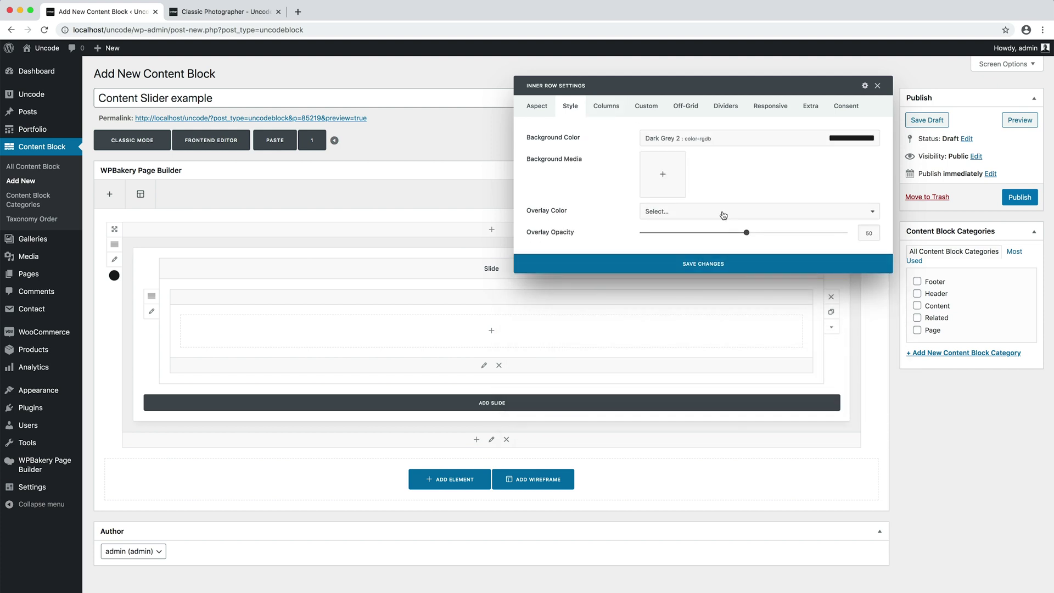
left_click(678, 181)
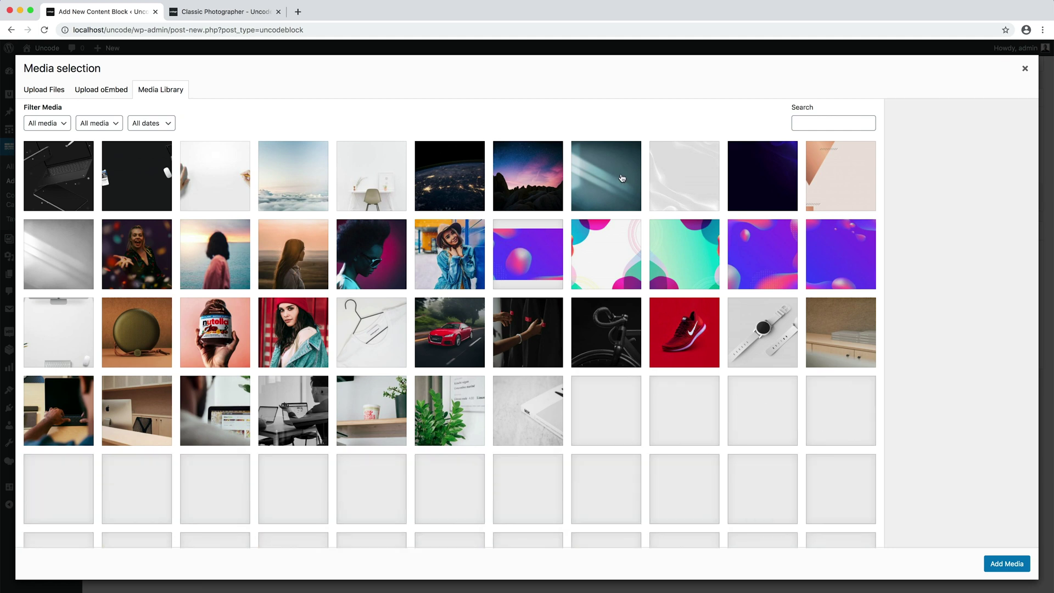
left_click(79, 189)
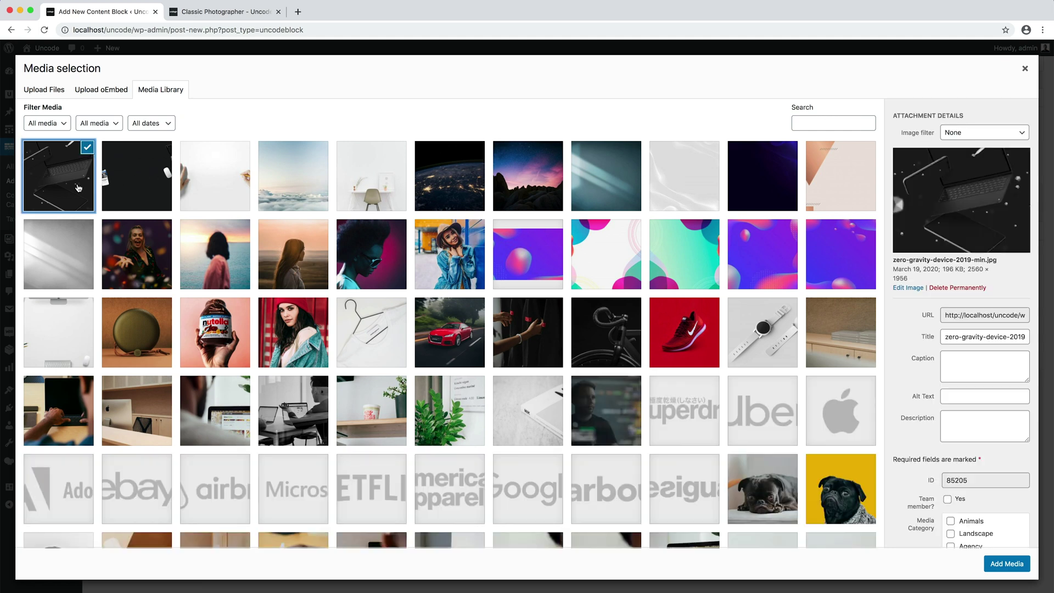
left_click(1013, 568)
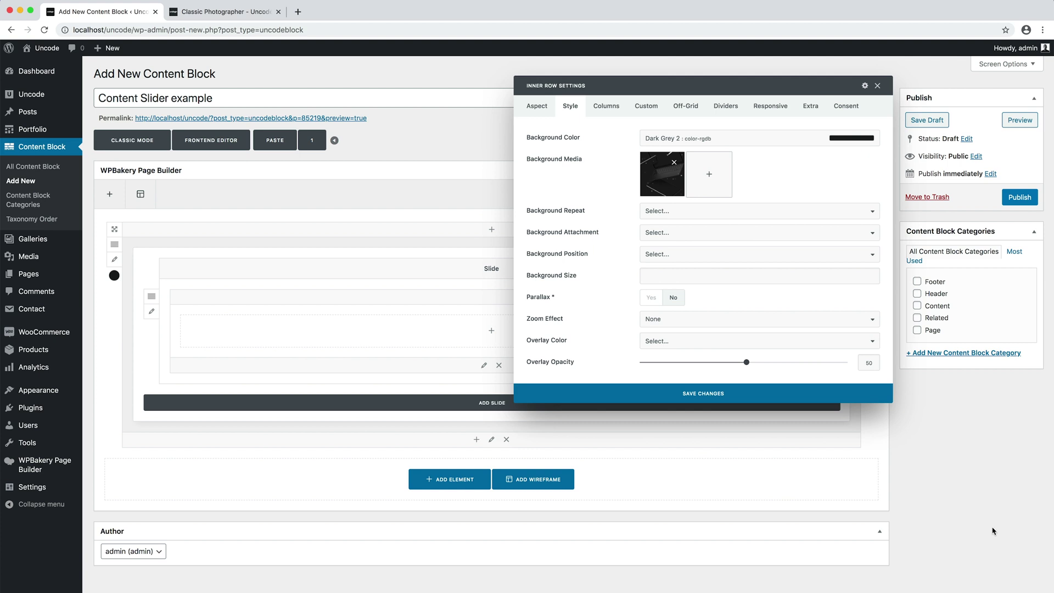
- Add a Dark Grey 2 overlay at opacity 77 to the inner row and save it
left_click(834, 343)
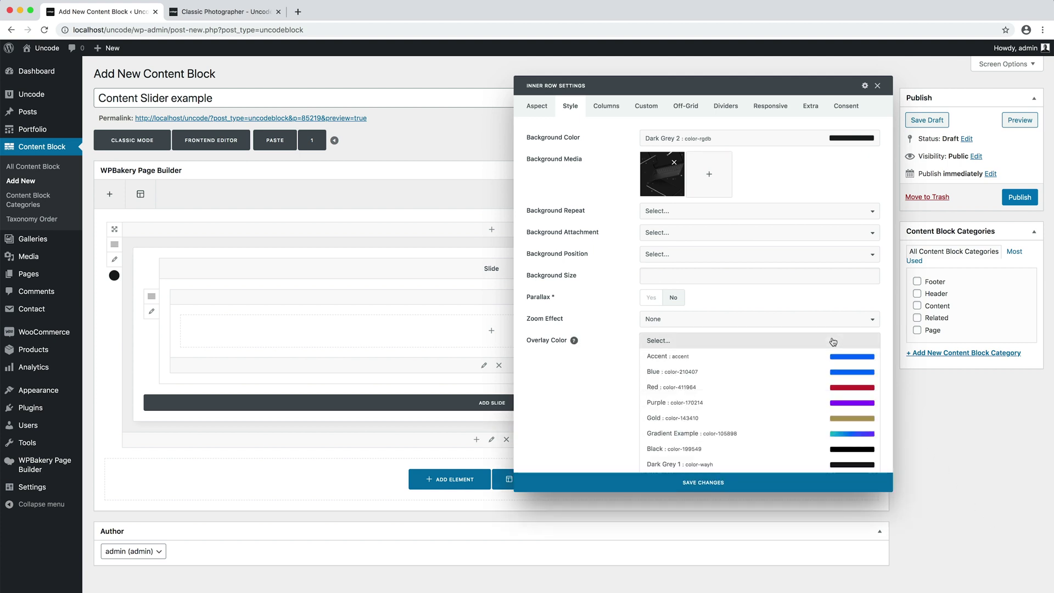
scroll(826, 434, "down", 2)
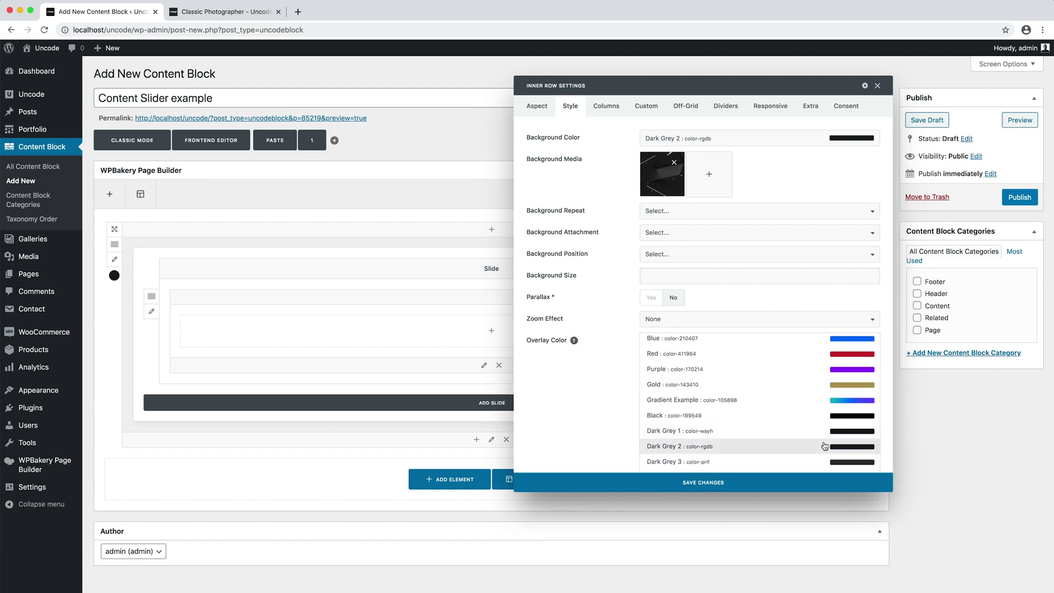
left_click(825, 446)
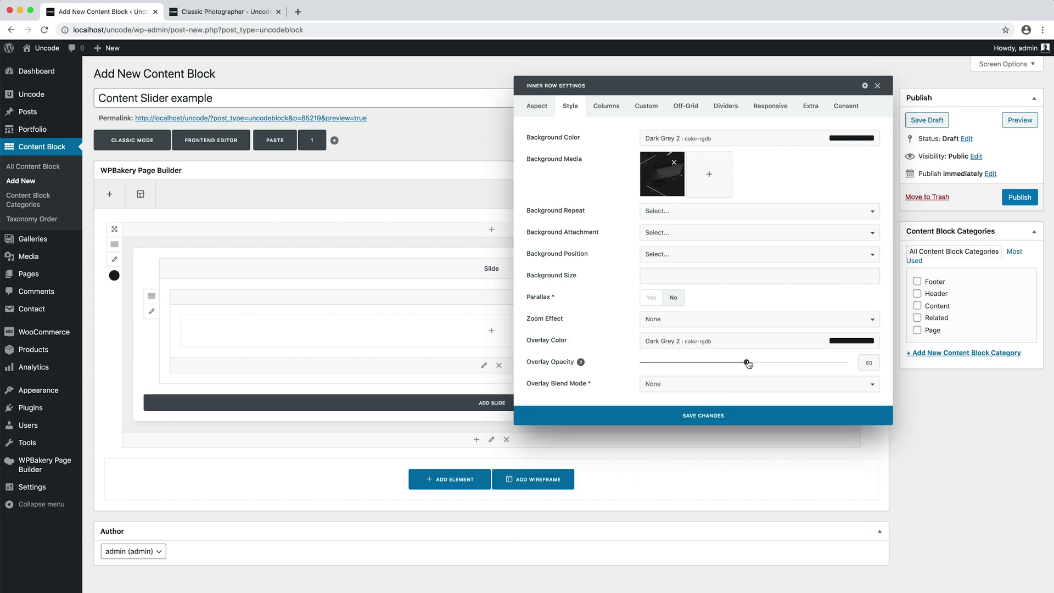
left_click_drag(748, 364, 803, 362)
left_click(807, 418)
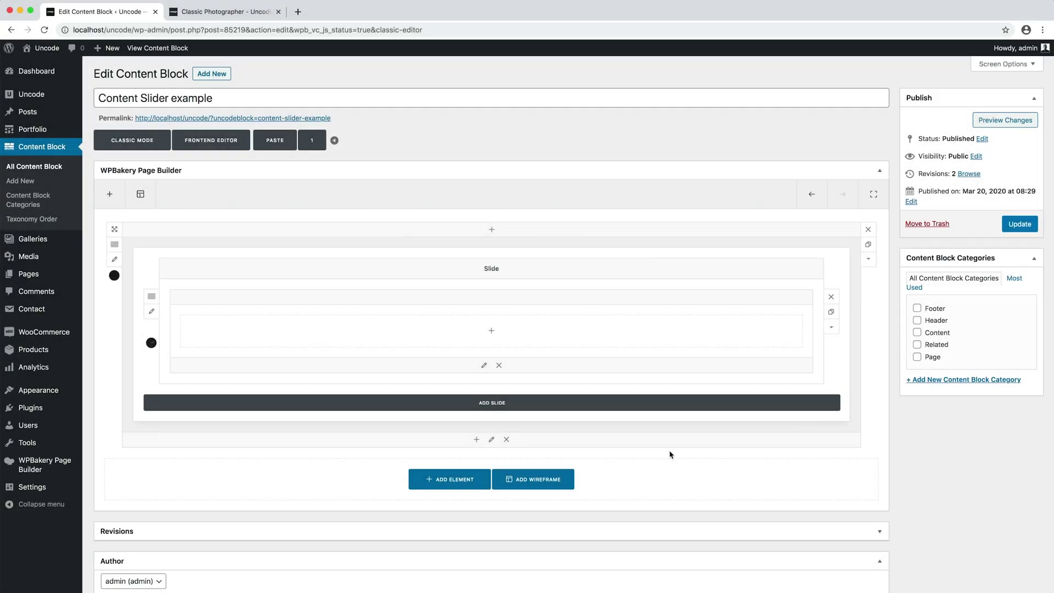
- Set the slide's inner column to Middle vertical position with Center text alignment
left_click(485, 365)
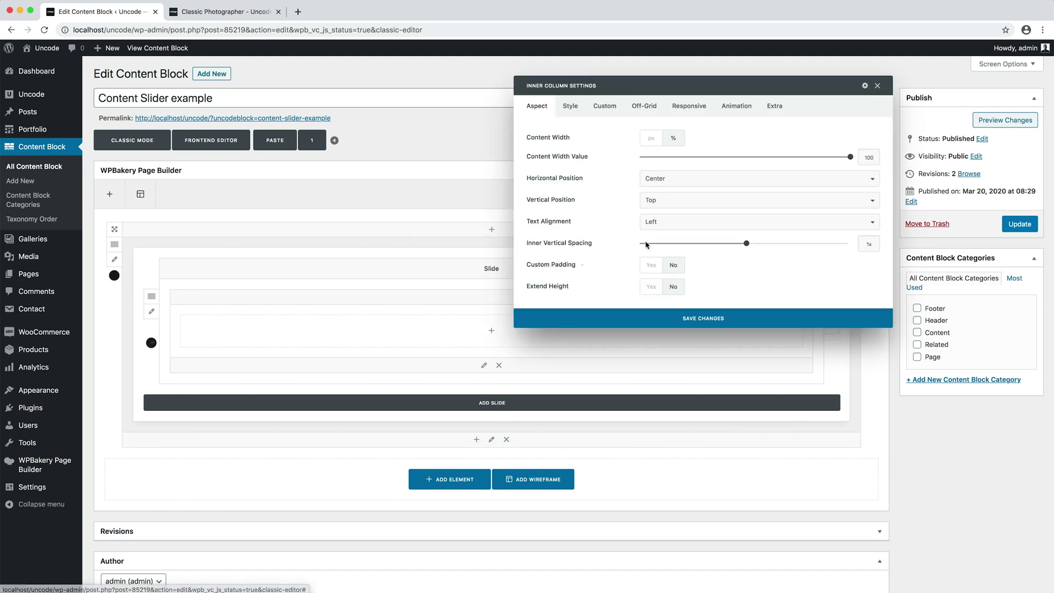
left_click(706, 201)
left_click(705, 214)
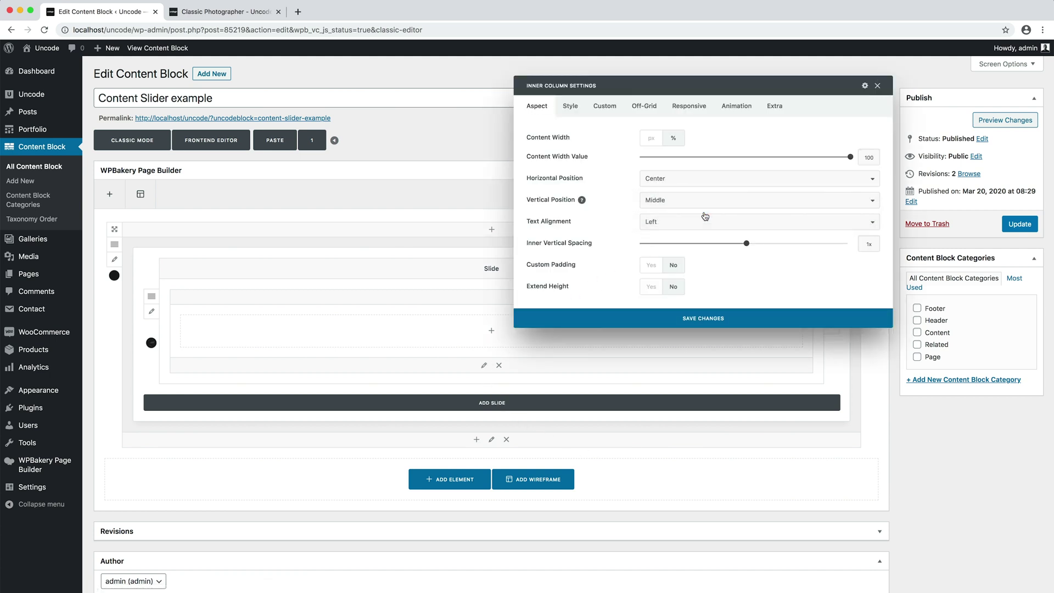
left_click(717, 222)
left_click(718, 234)
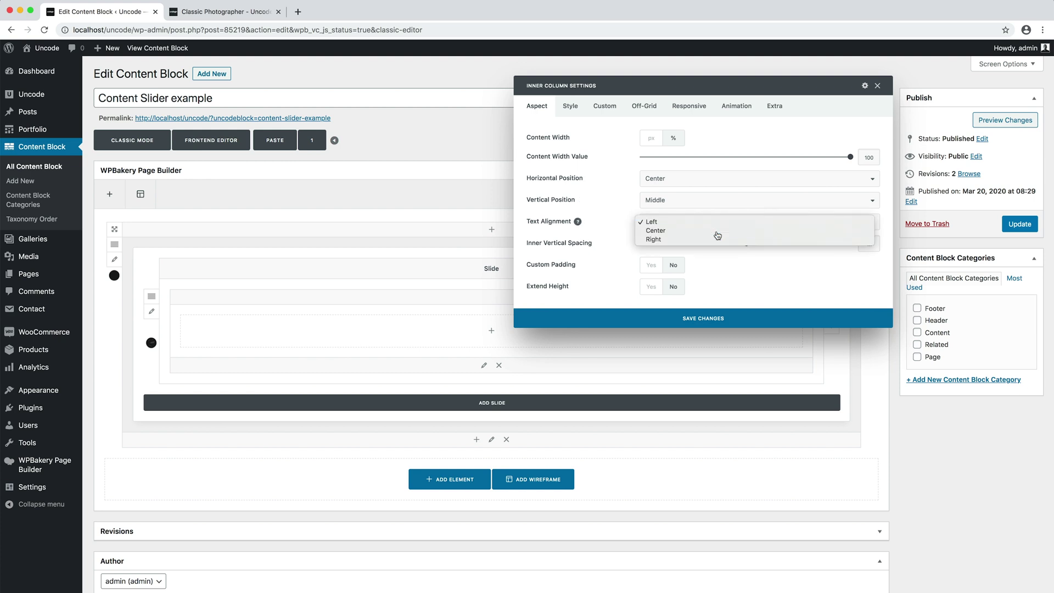
- Give the inner column the Dark skin and save its settings
left_click(570, 109)
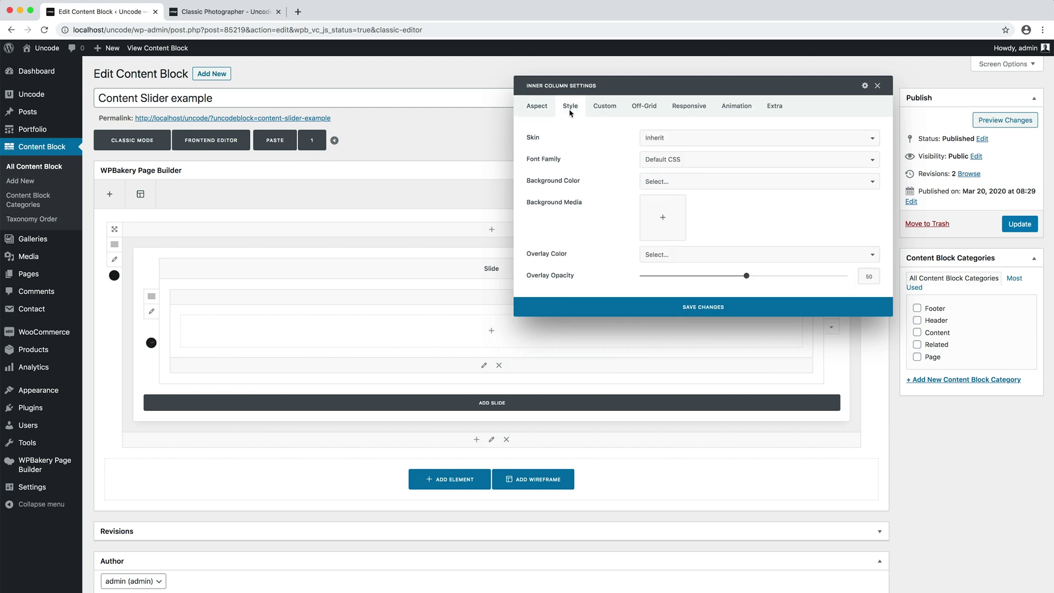
left_click(749, 138)
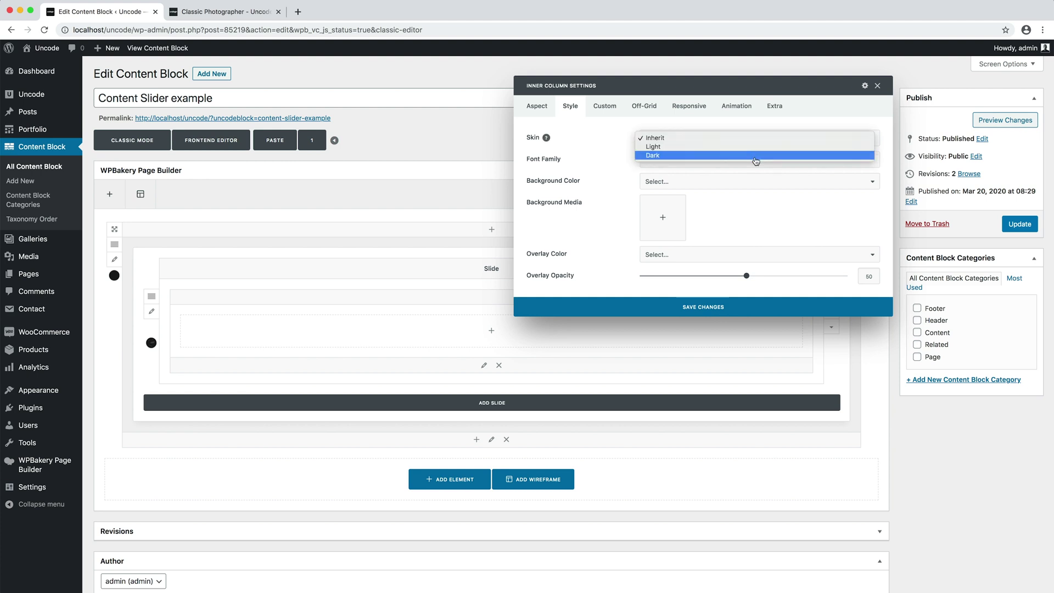
left_click(757, 155)
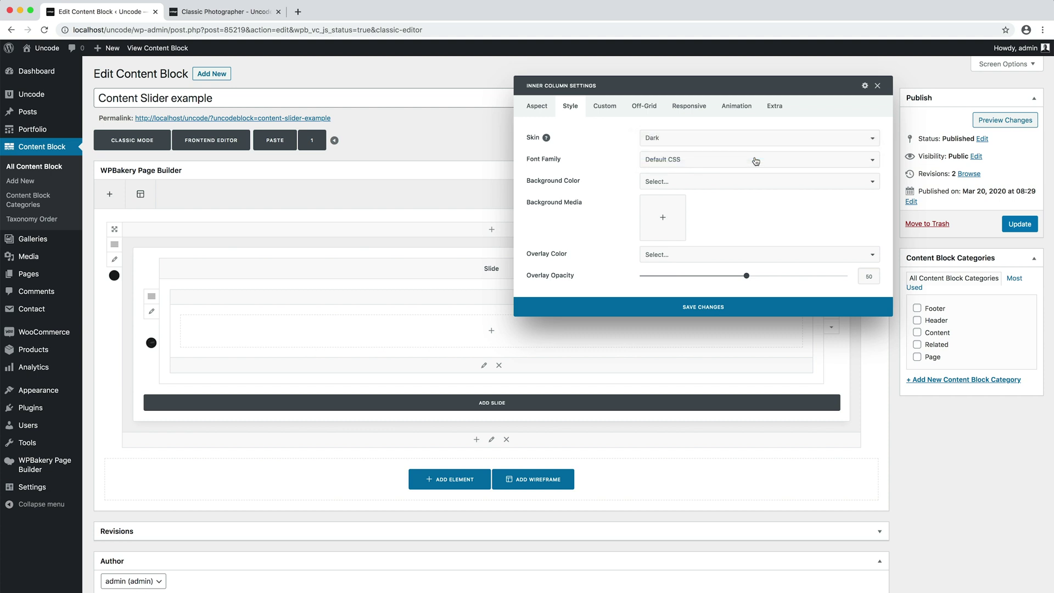
left_click(760, 309)
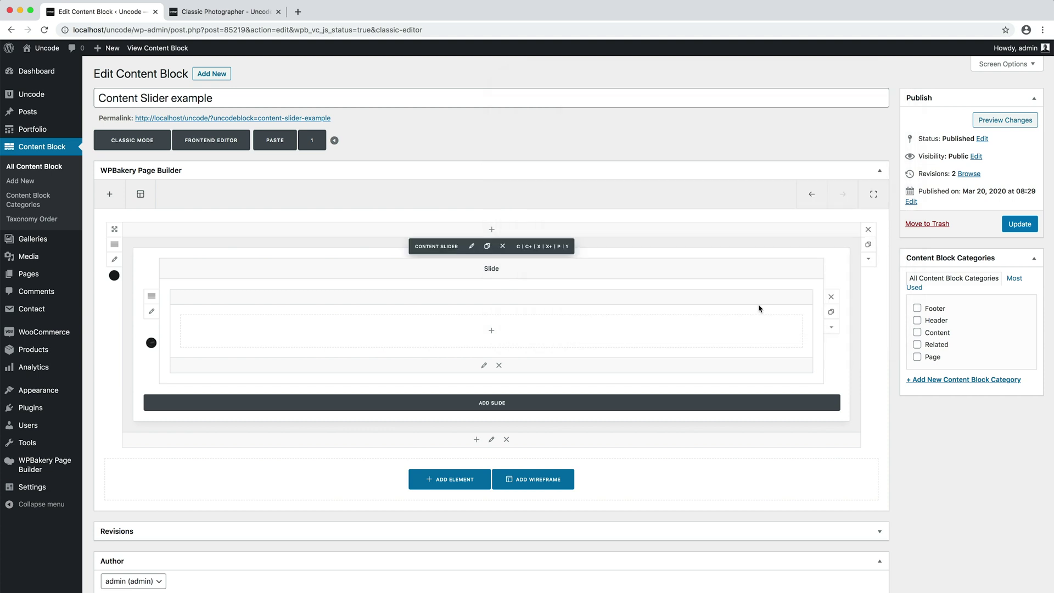
- Add a Heading reading 'Design is intelligence made visible' at Size 100px to the slide
left_click(606, 339)
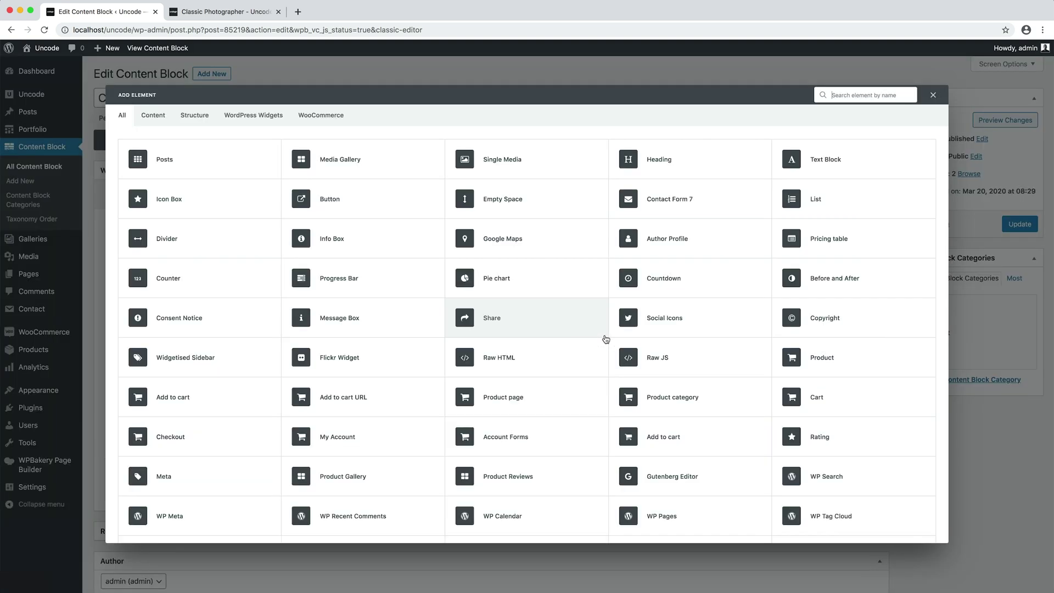
left_click(732, 157)
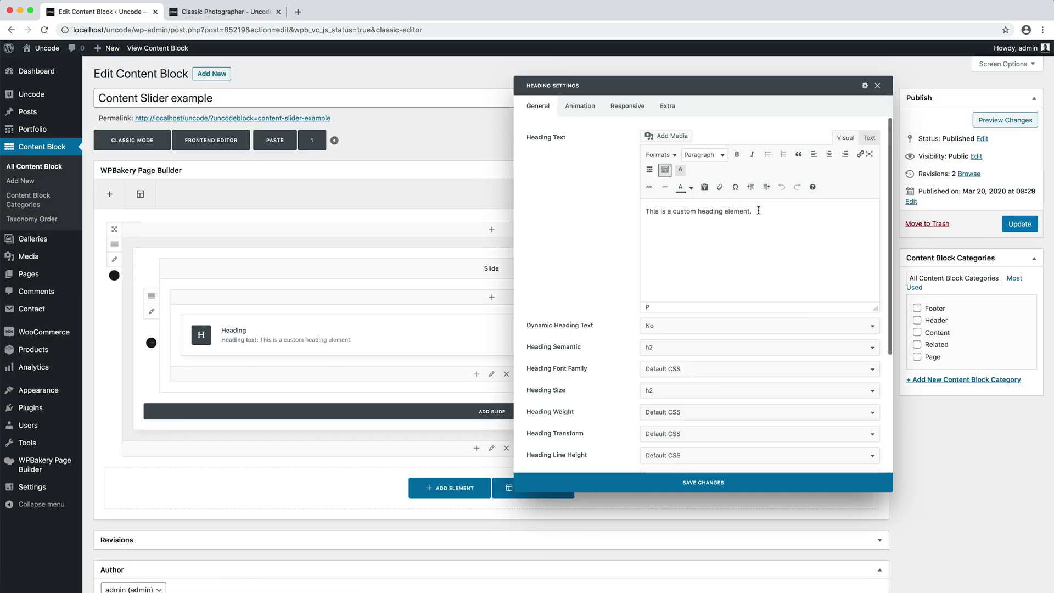
triple_click(758, 210)
type("Design is intelligence made visible")
left_click(766, 391)
left_click(768, 462)
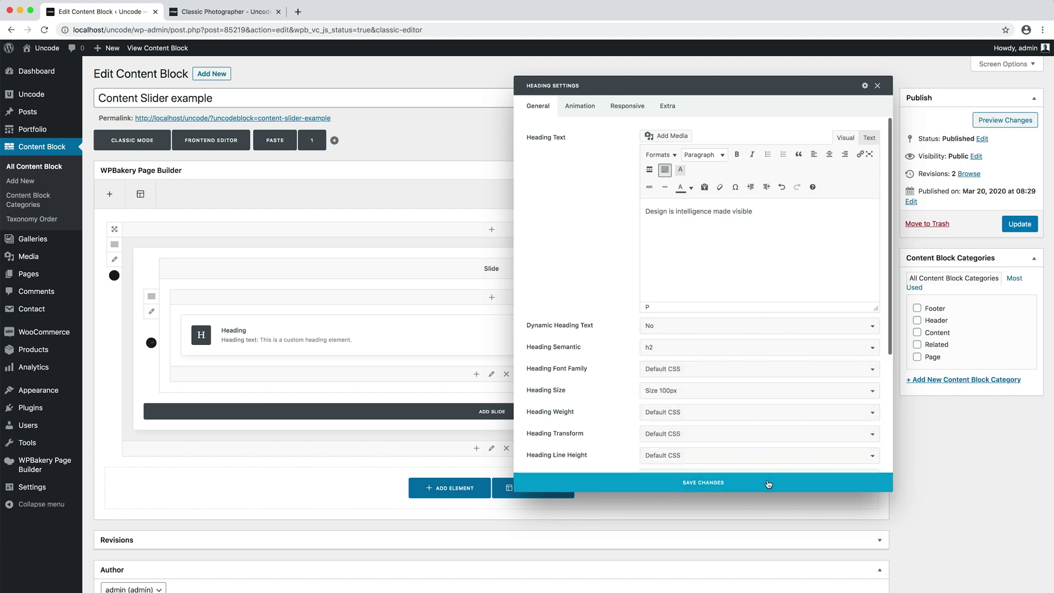
- Save the heading, then add a 'Read more' button beneath it in the slide
left_click(769, 484)
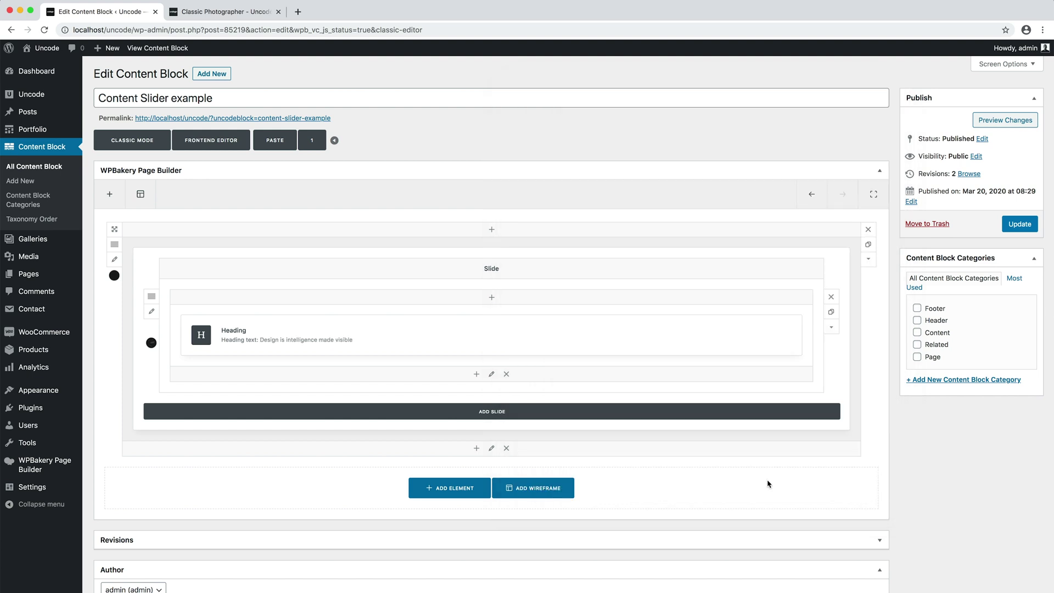
left_click(476, 374)
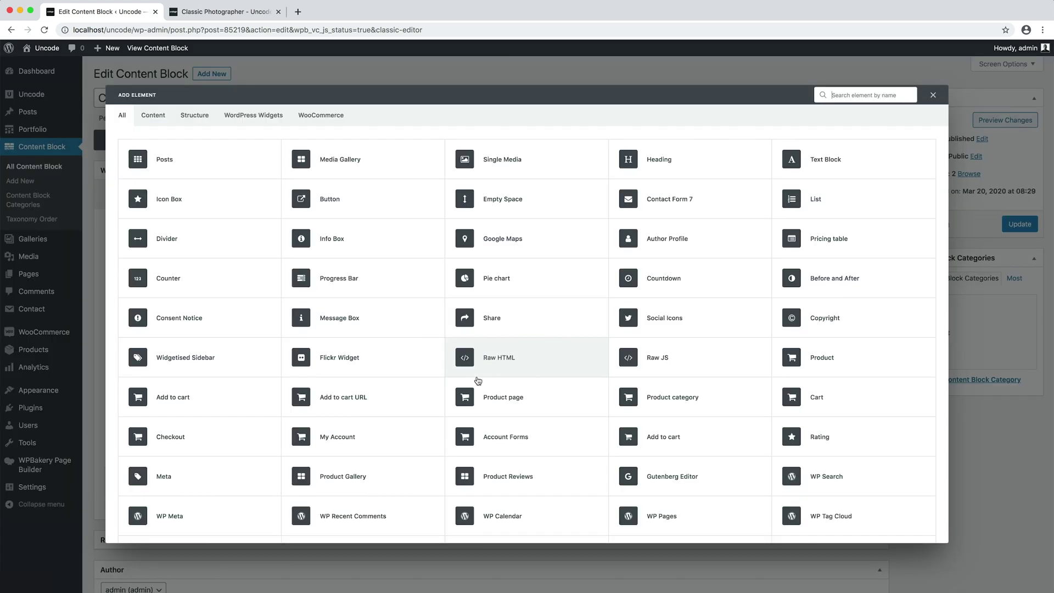
left_click(393, 210)
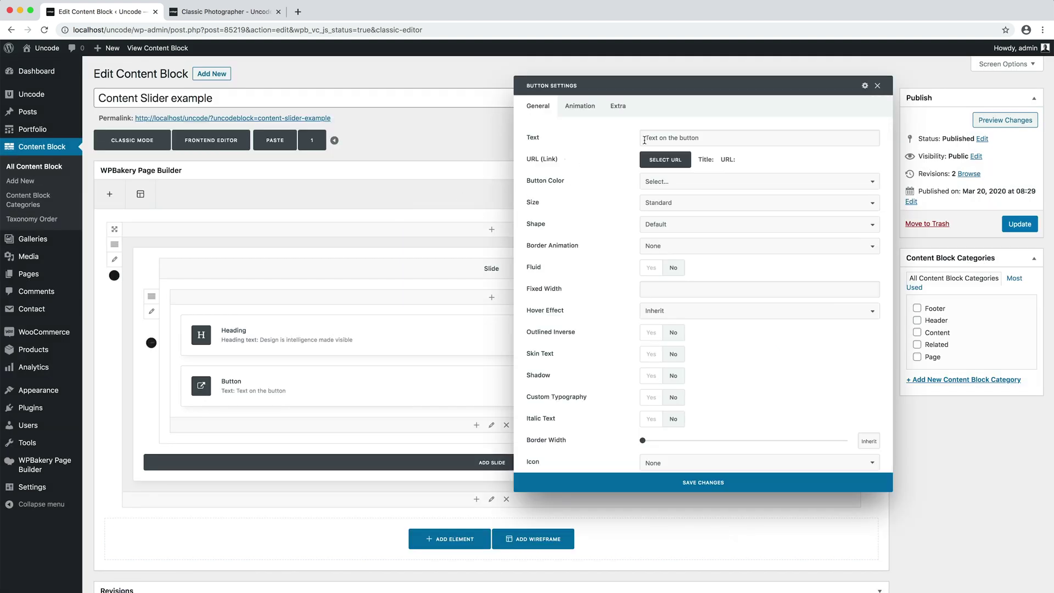
triple_click(705, 134)
type("R")
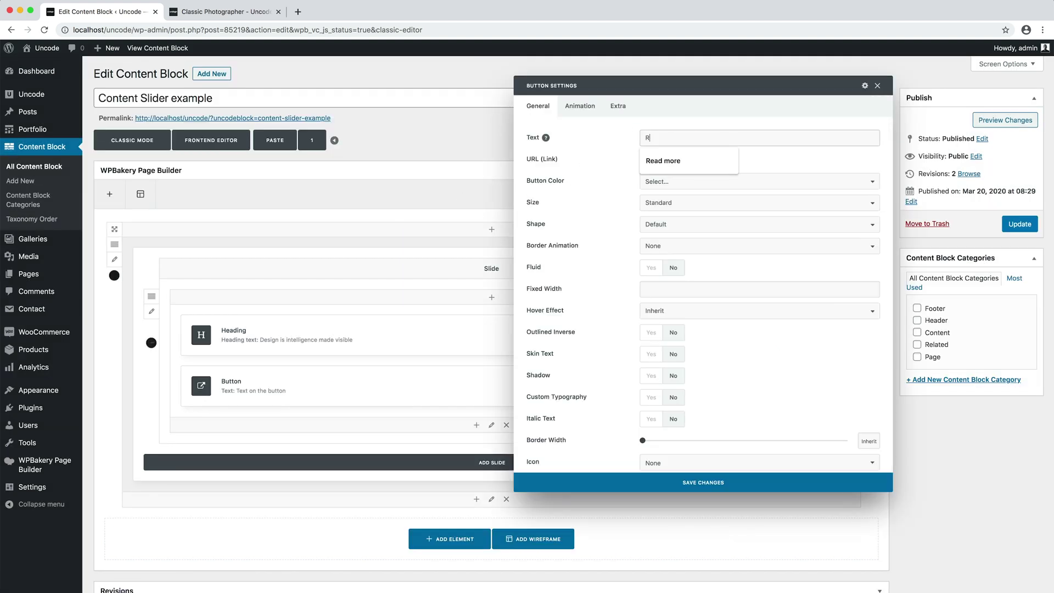
type("ead more")
left_click(731, 160)
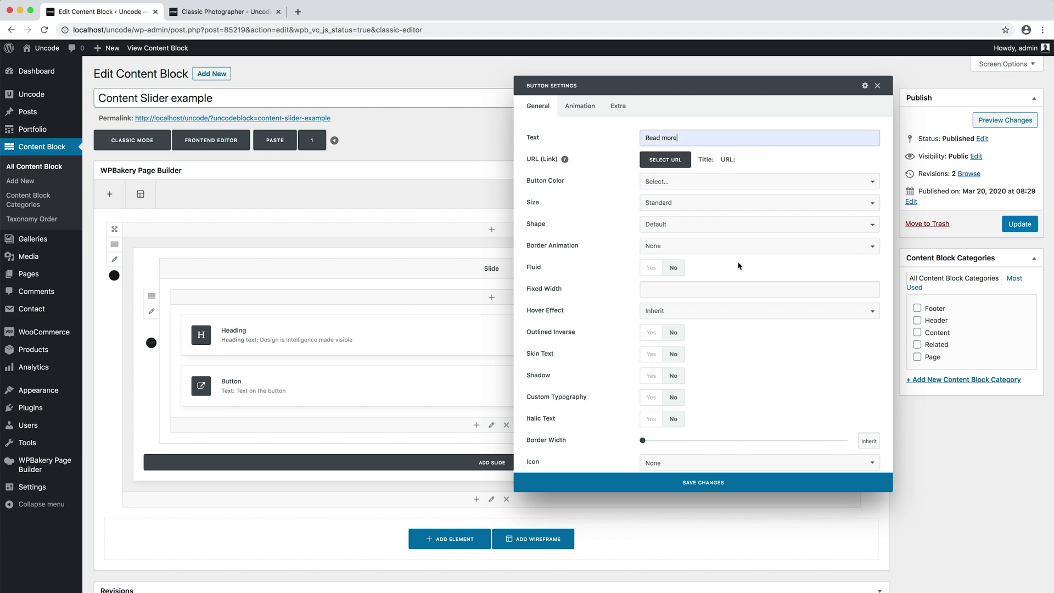
left_click(764, 483)
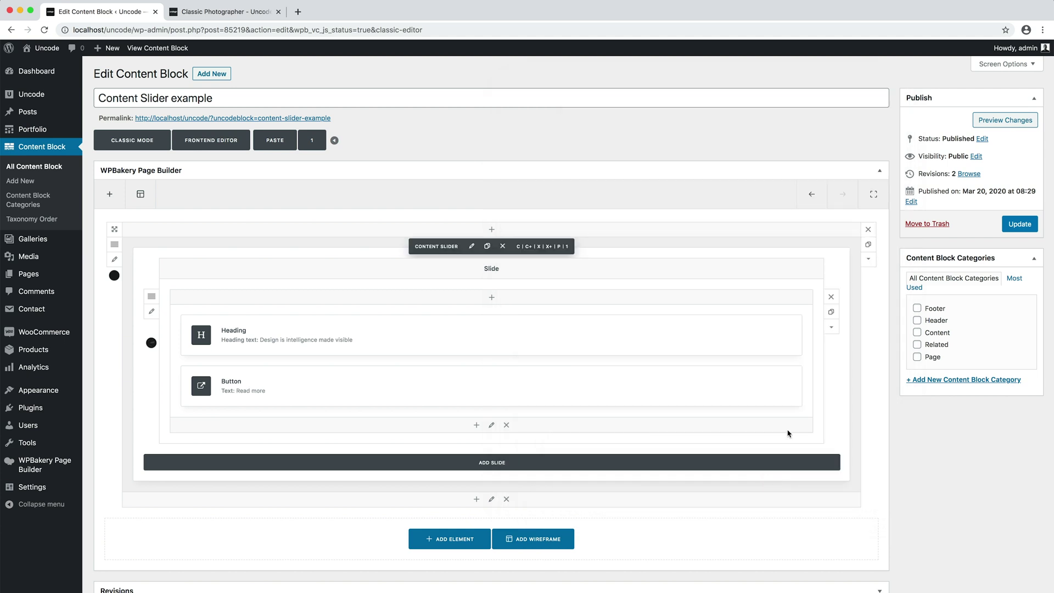
- Update the content block, reopen it in the frontend editor and swipe to slide 2
left_click(1007, 232)
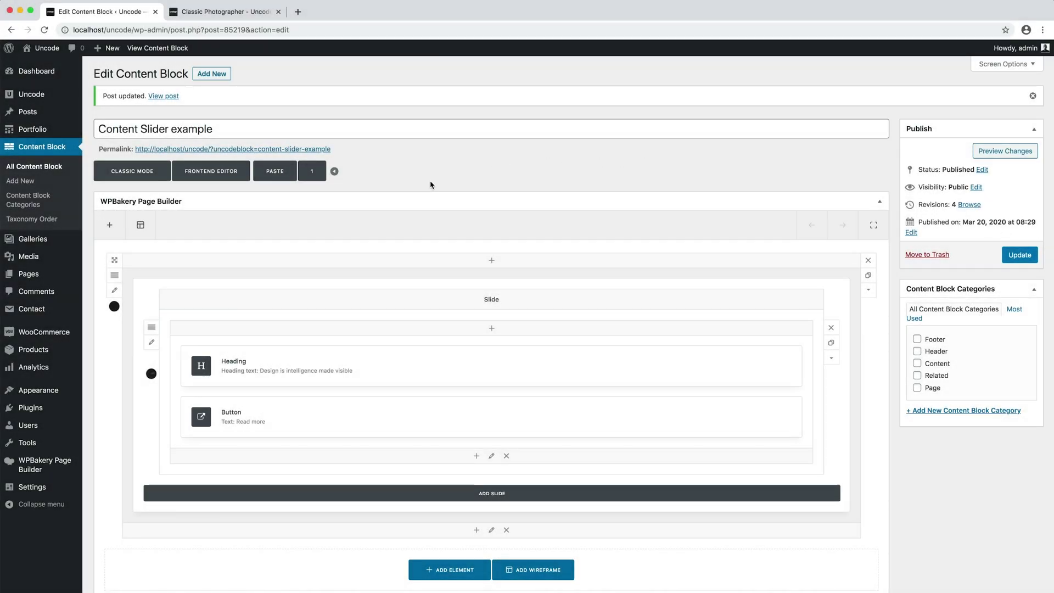
left_click(243, 182)
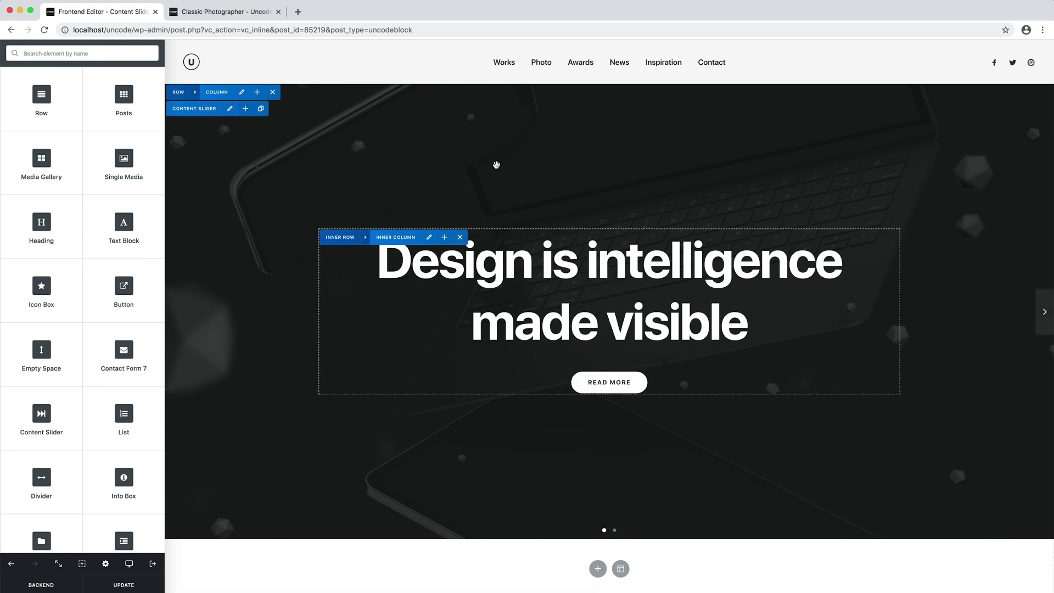
left_click_drag(497, 165, 321, 171)
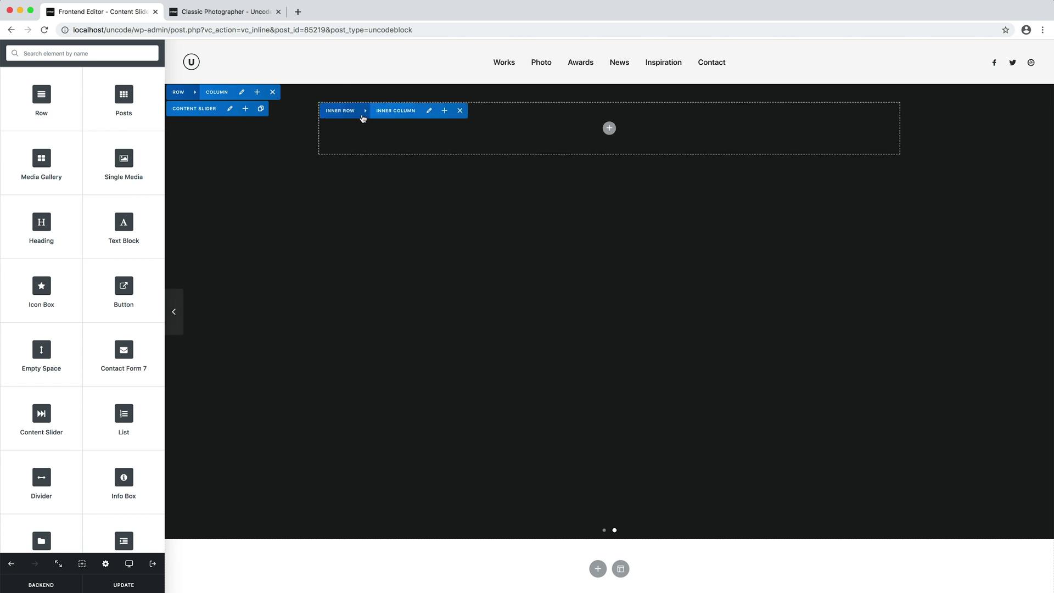
- Give the second slide's inner row a White background and the hands-with-pencil photo as background image
left_click(367, 112)
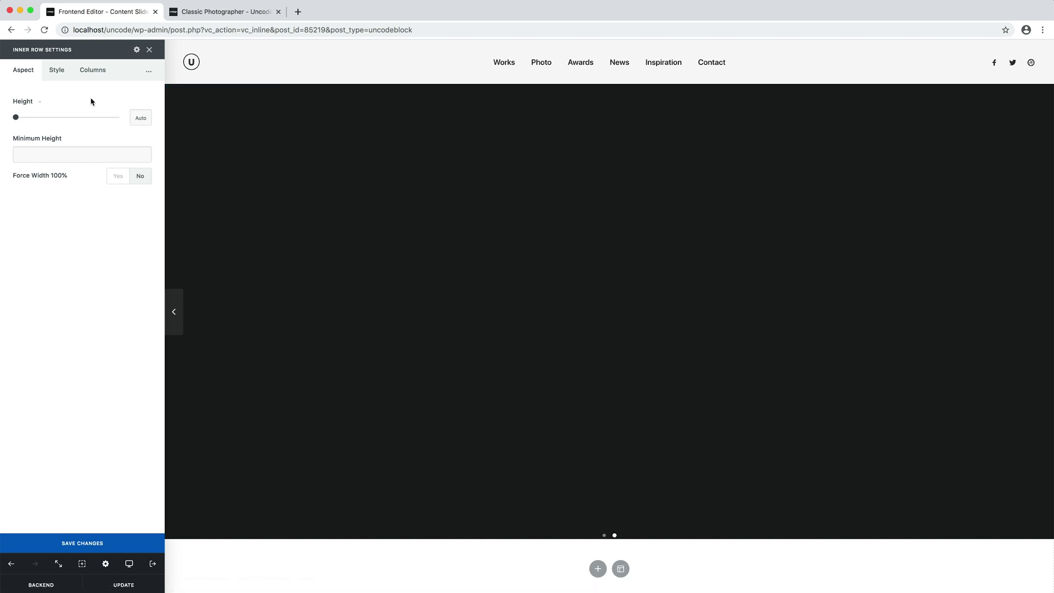
left_click(61, 73)
left_click(82, 117)
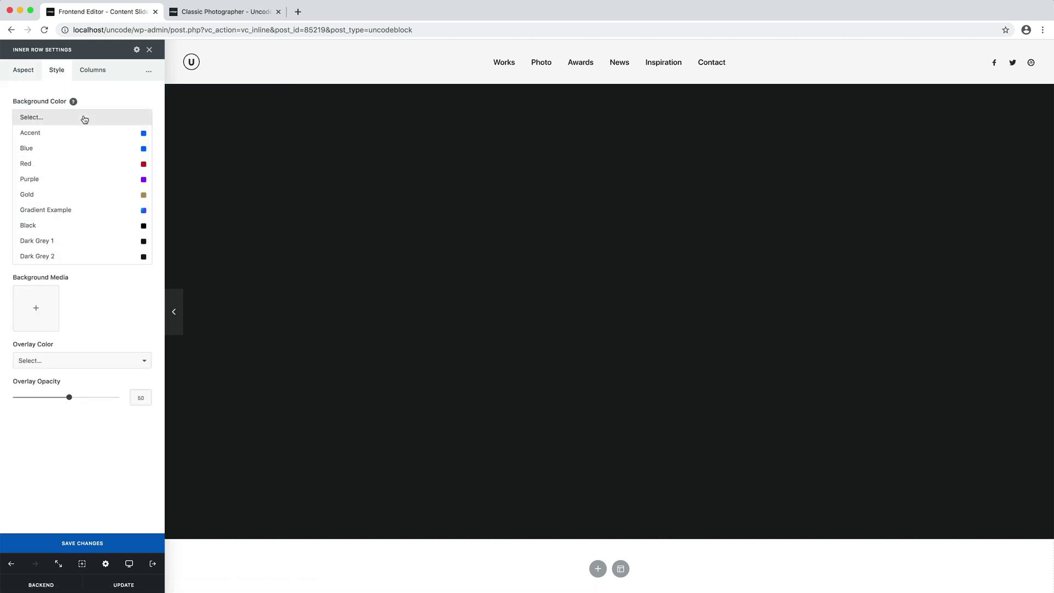
scroll(80, 192, "down", 2)
scroll(79, 193, "down", 2)
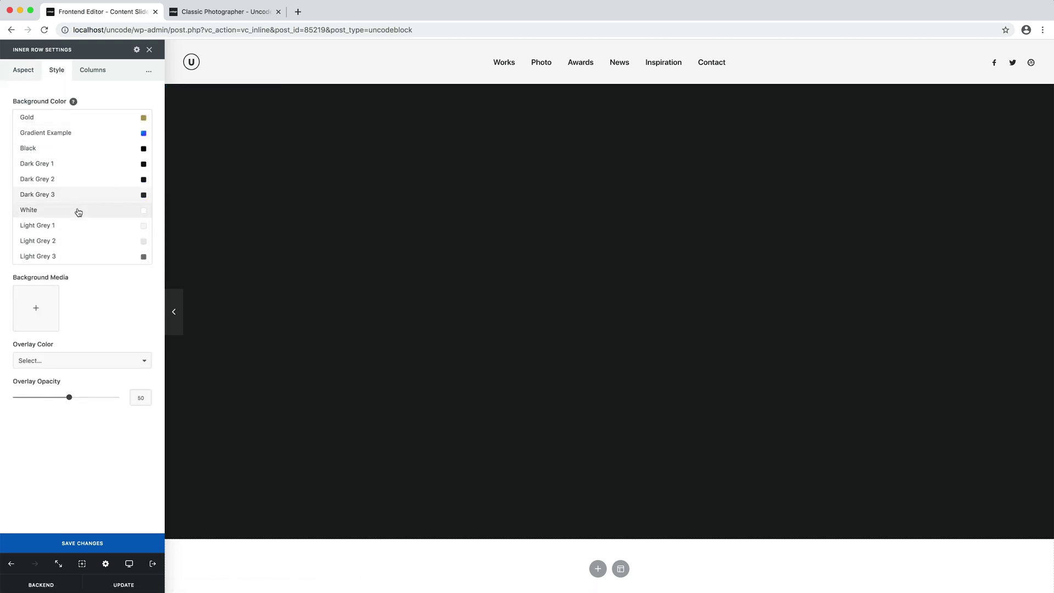
left_click(78, 209)
left_click(57, 181)
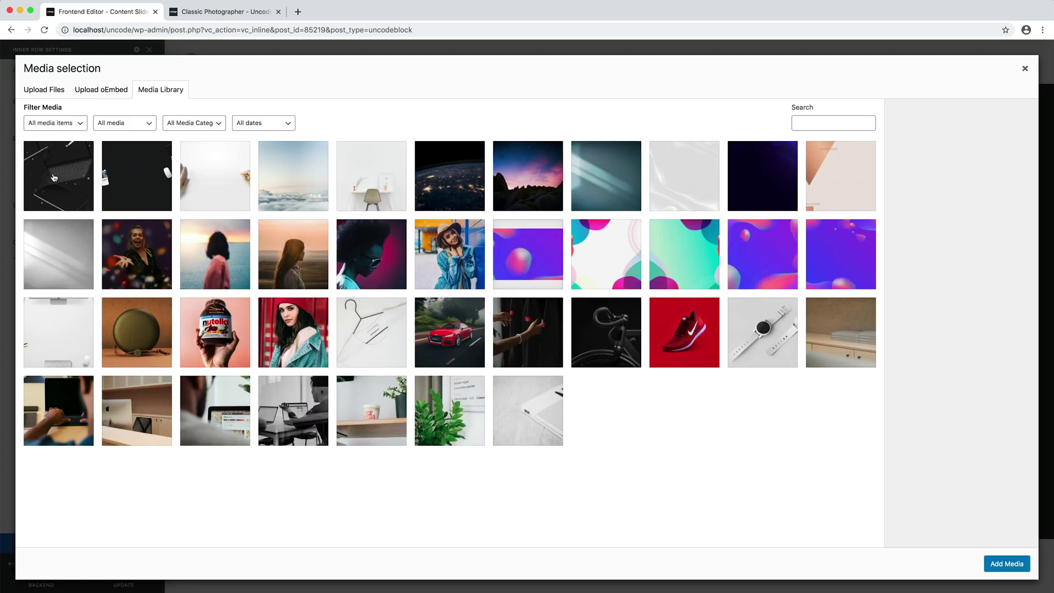
left_click(187, 172)
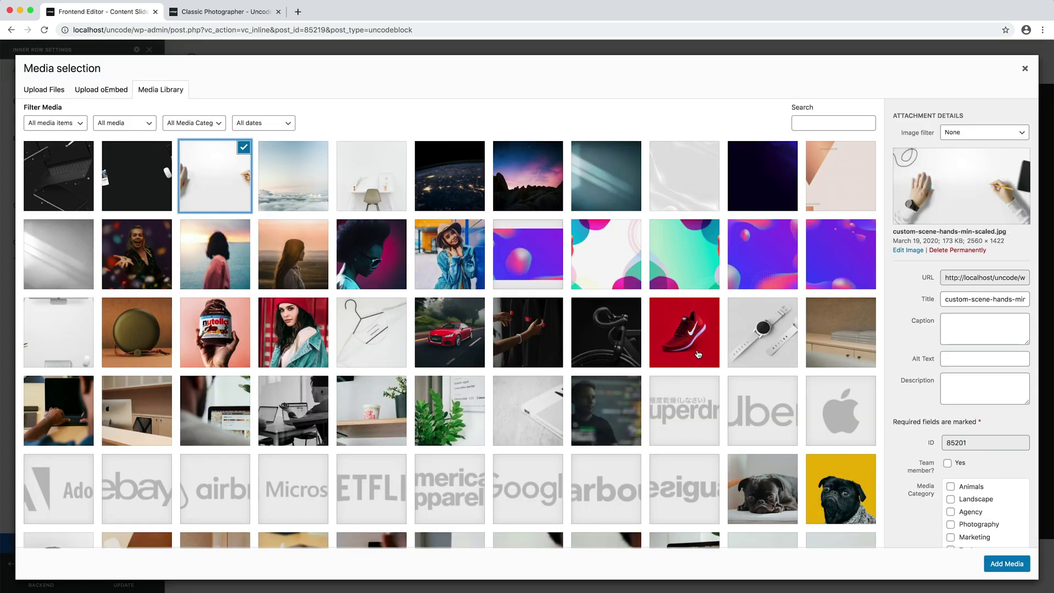
left_click(1006, 564)
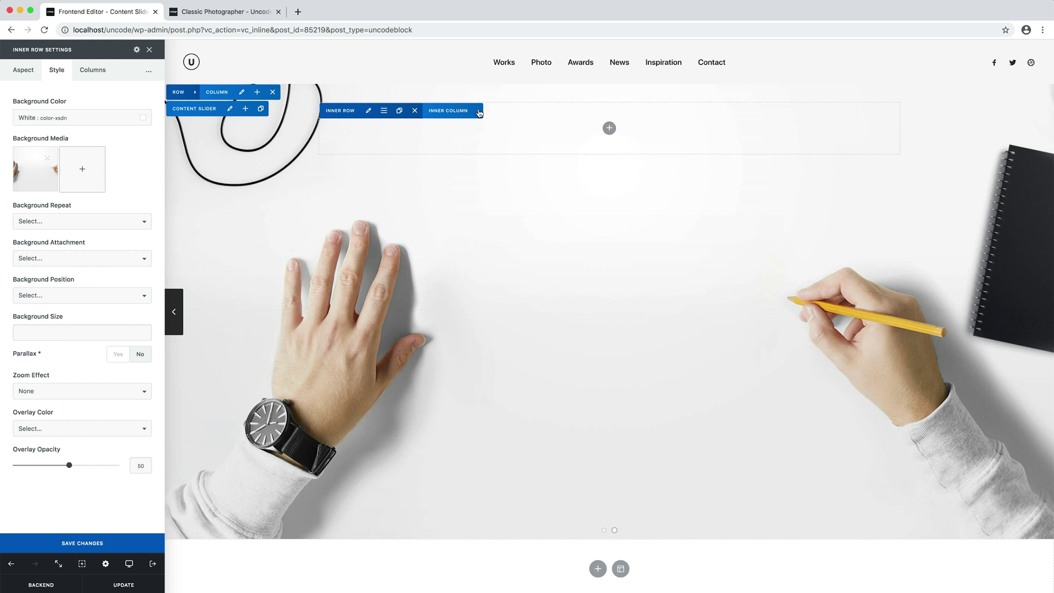
- Set the second slide's inner column to Middle vertical position and Center text alignment
mouse_move(478, 111)
left_click(432, 110)
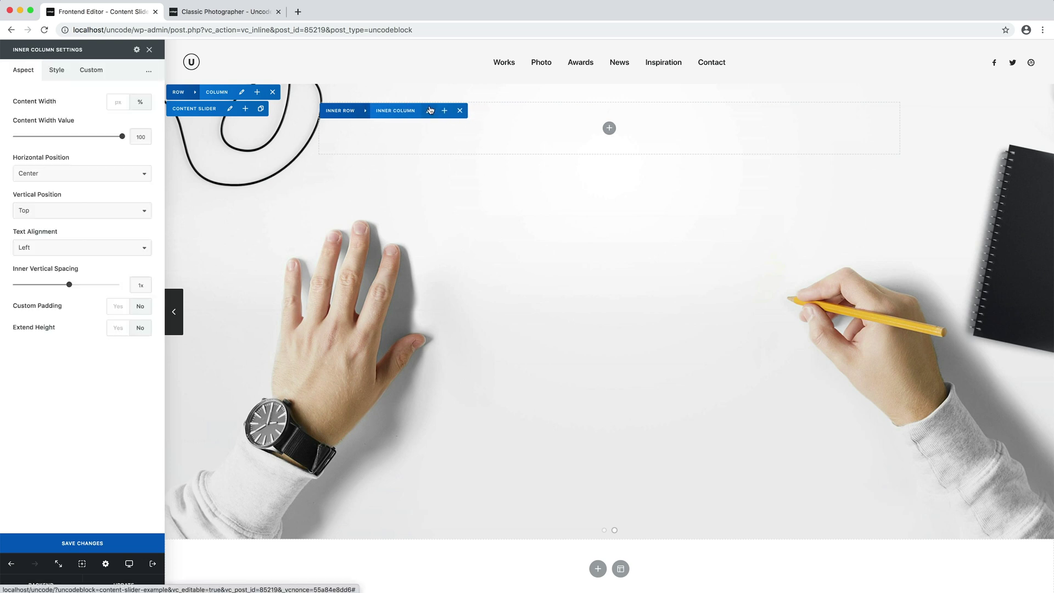
left_click(106, 211)
left_click(104, 219)
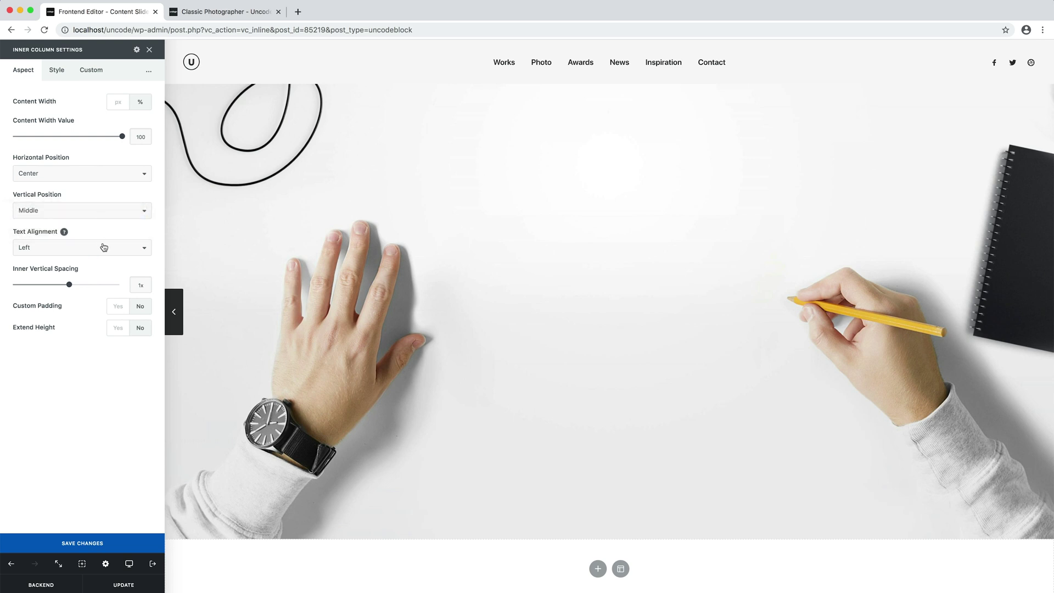
left_click(104, 248)
left_click(103, 257)
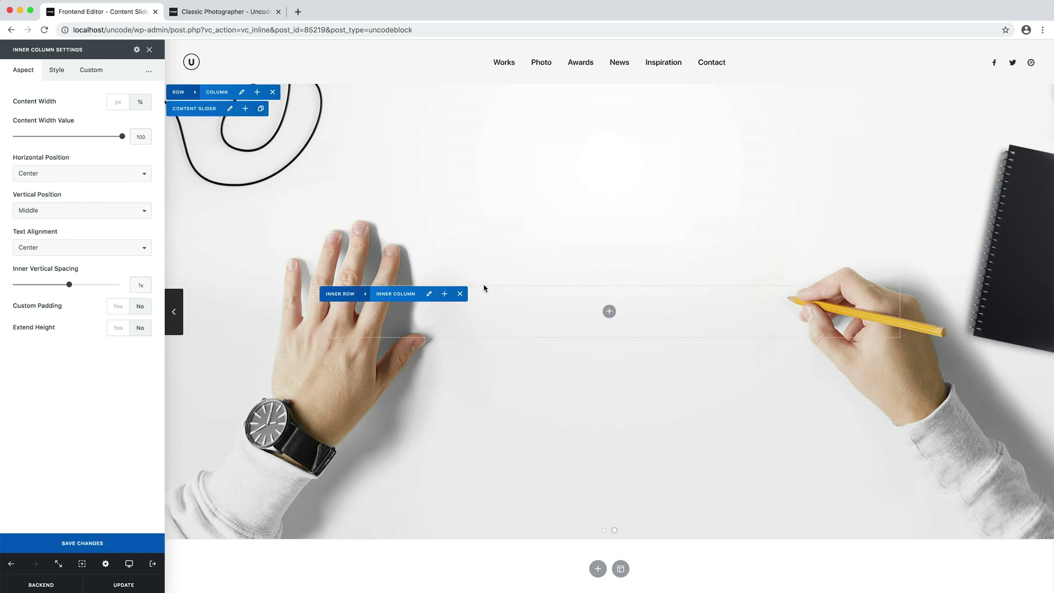
- Add a 'Make it simple but significant' heading at Size 100px to the second slide's inner column
left_click(600, 310)
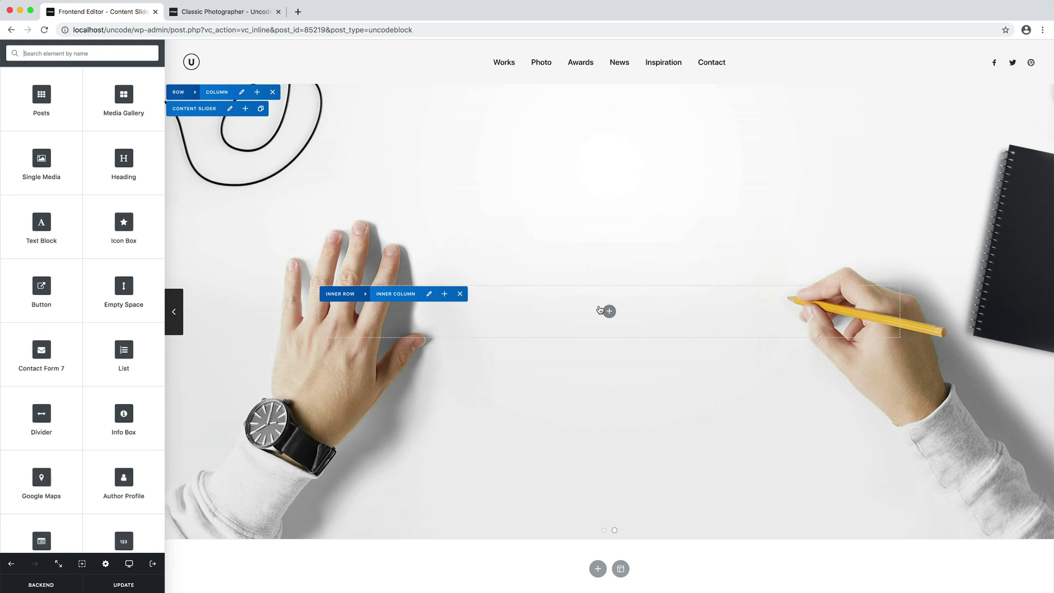
left_click(141, 165)
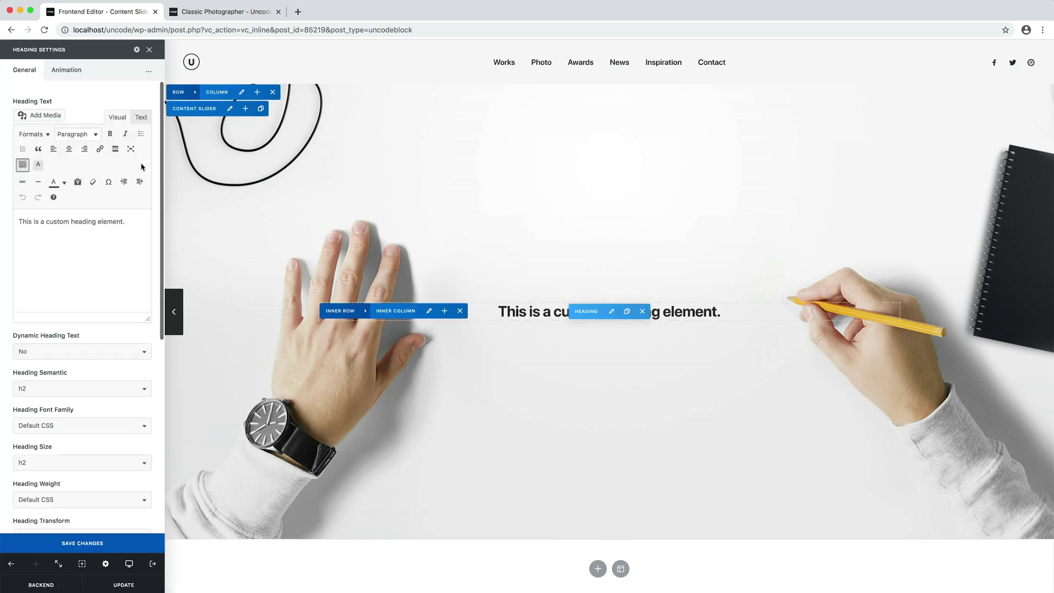
triple_click(136, 223)
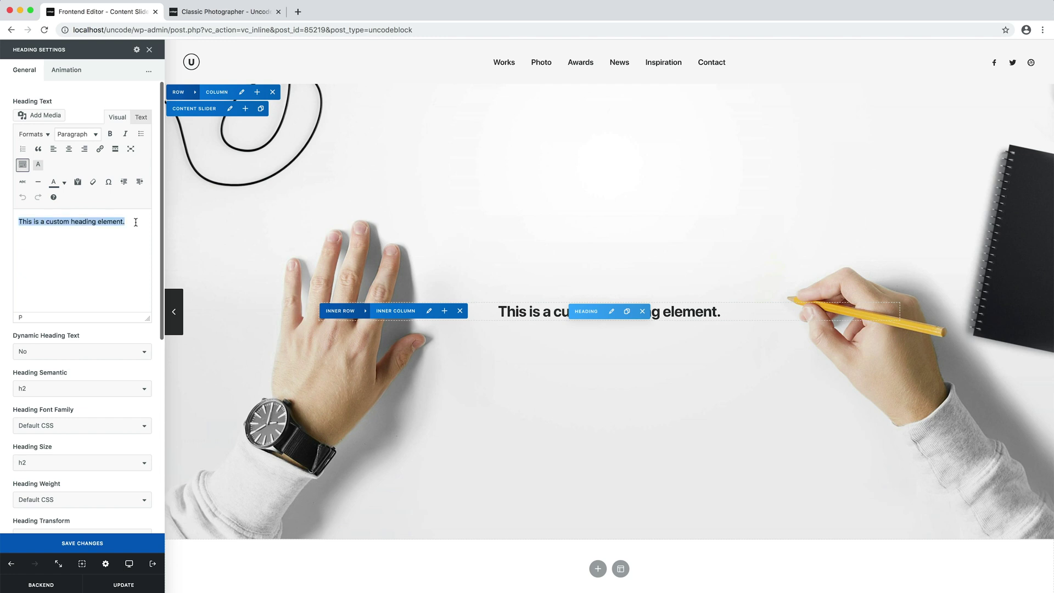
type("Make it simple but significant")
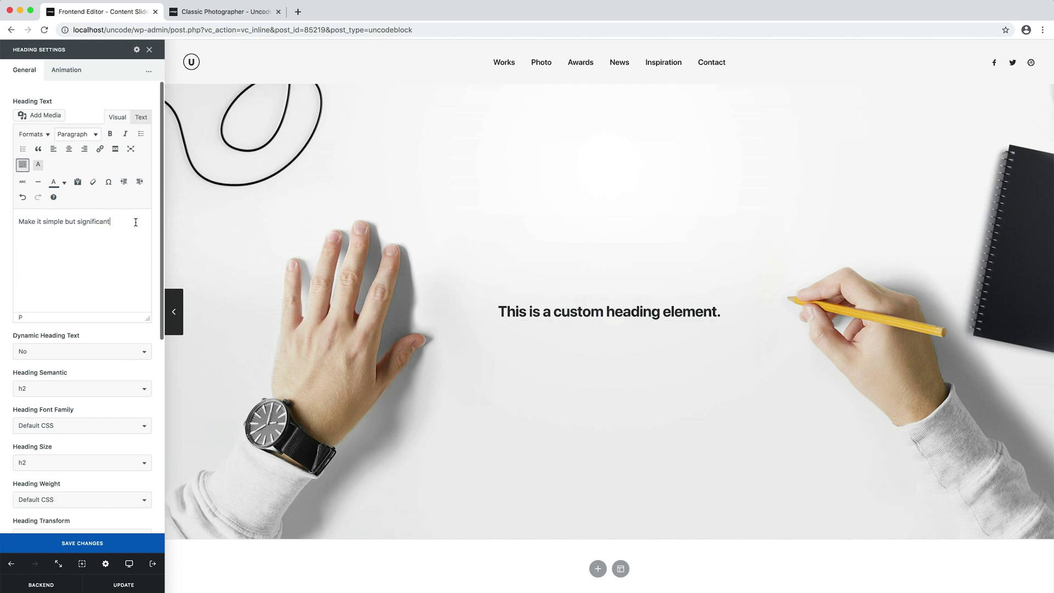
scroll(77, 374, "down", 4)
left_click(97, 367)
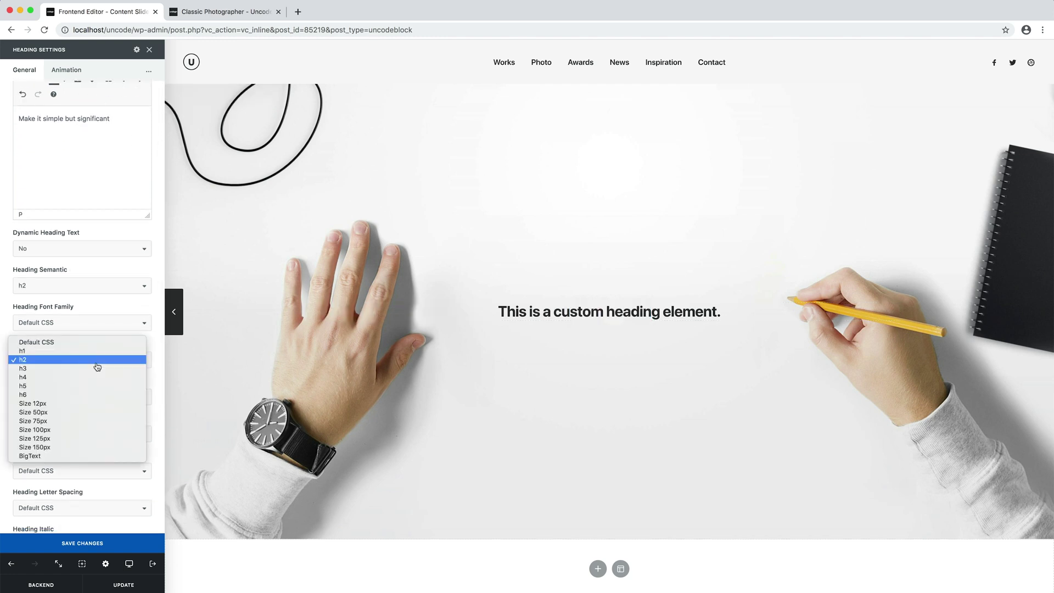
left_click(89, 430)
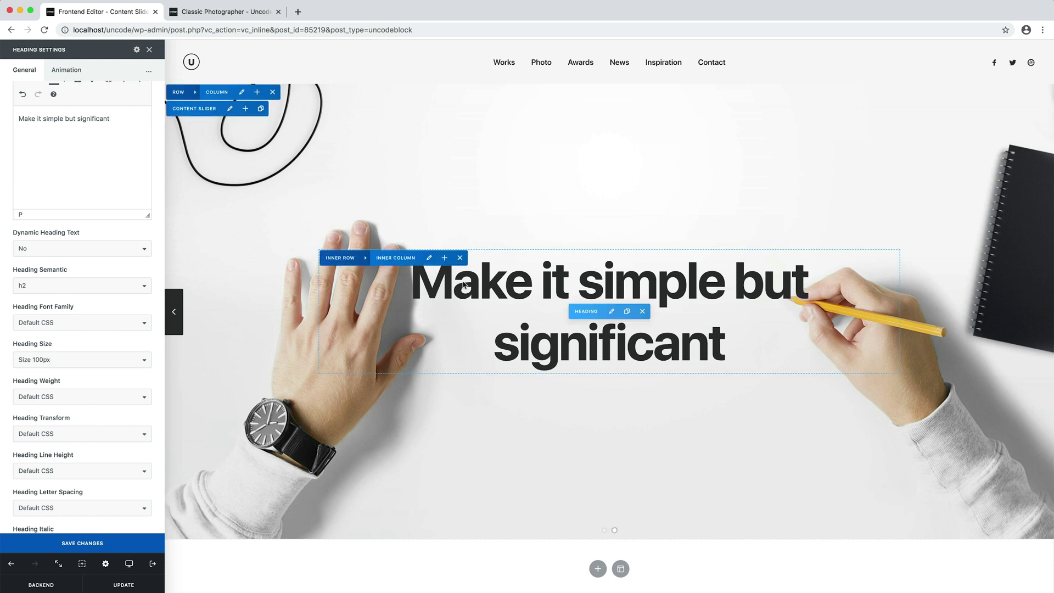
left_click(445, 258)
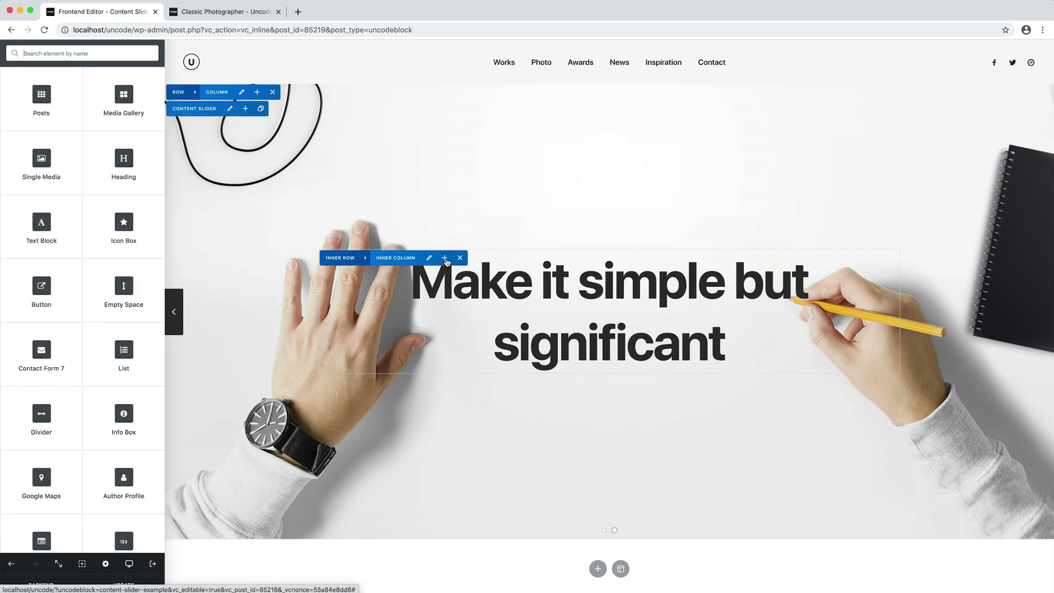
- Add a 'Read more' button under the heading, then preview both slides in the editor
left_click(72, 284)
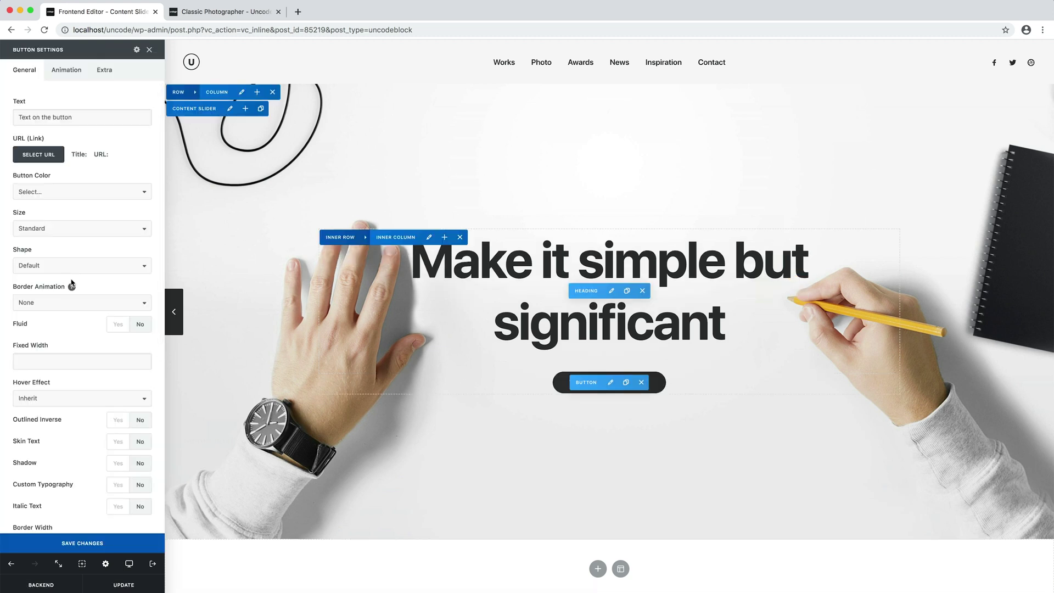
left_click_drag(73, 117, 1, 118)
type("Read more")
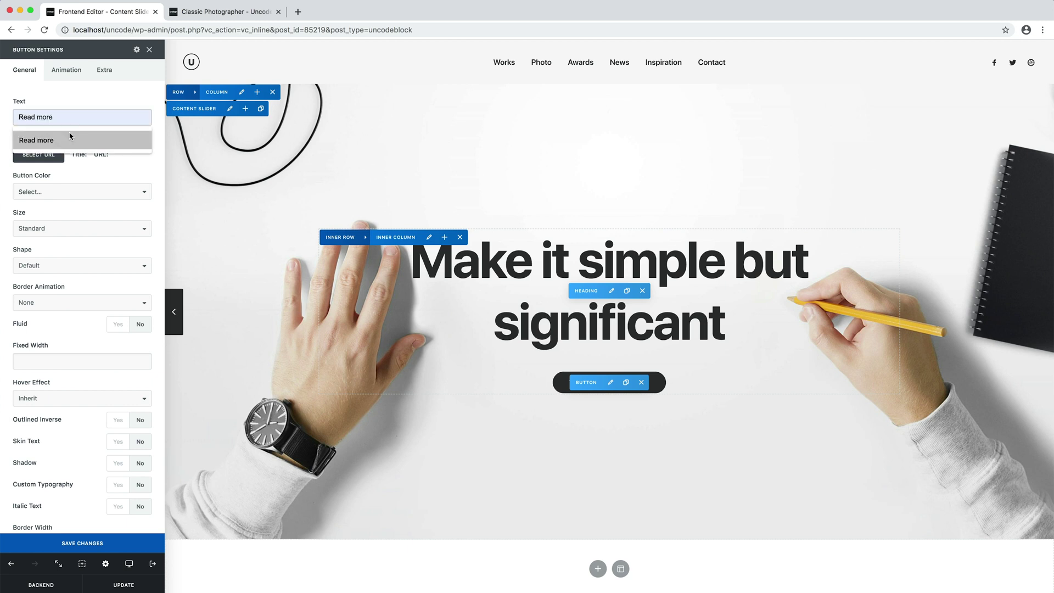
left_click(75, 140)
key("Return")
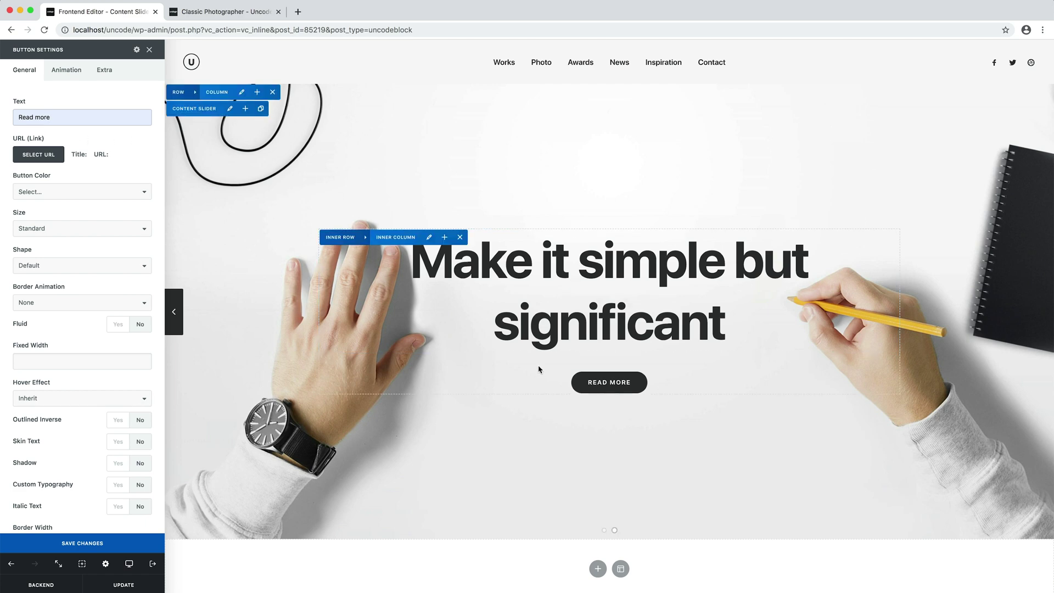
left_click(604, 531)
left_click(615, 531)
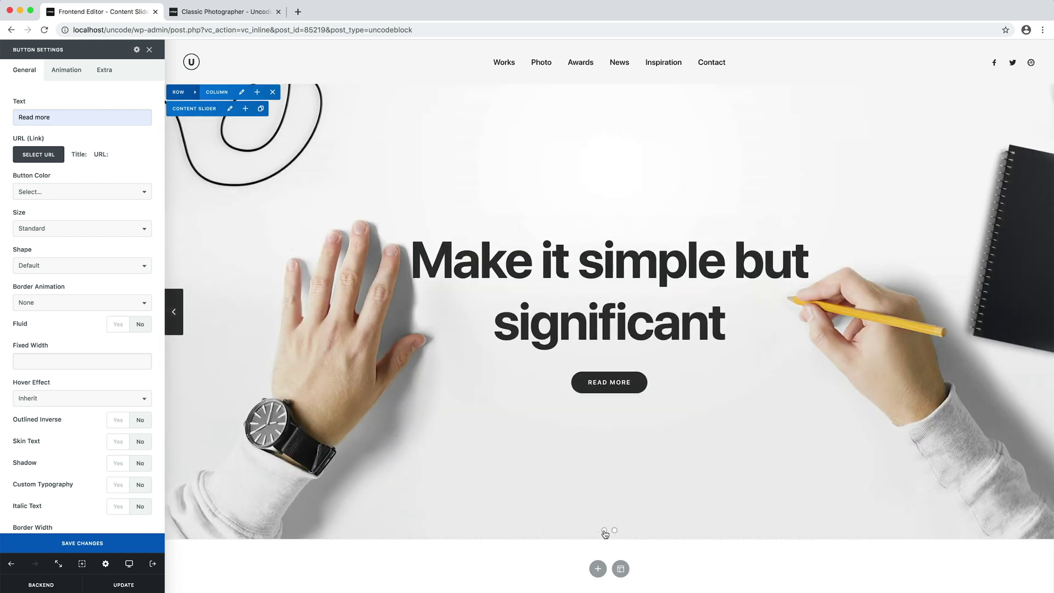
- Show the dark slide, Update the content block, and open the logo's home page link in a new tab
left_click(605, 531)
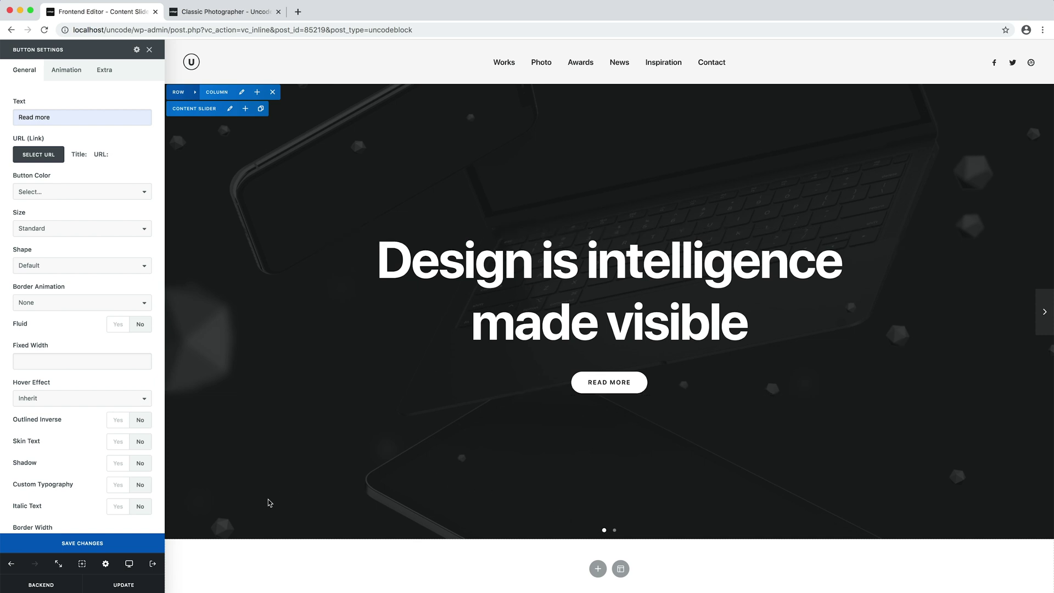
left_click(148, 589)
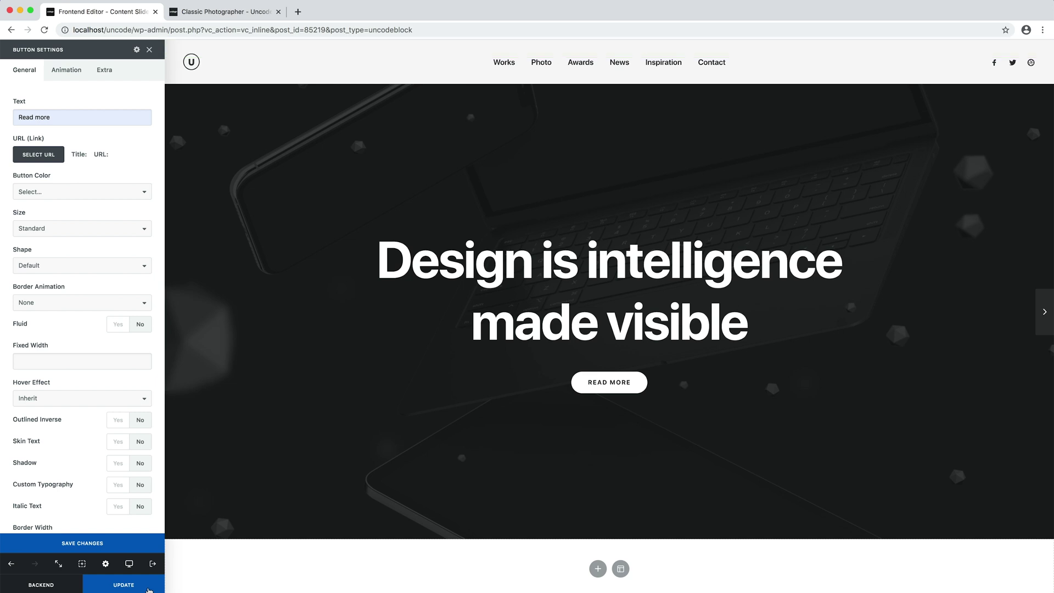
right_click(196, 65)
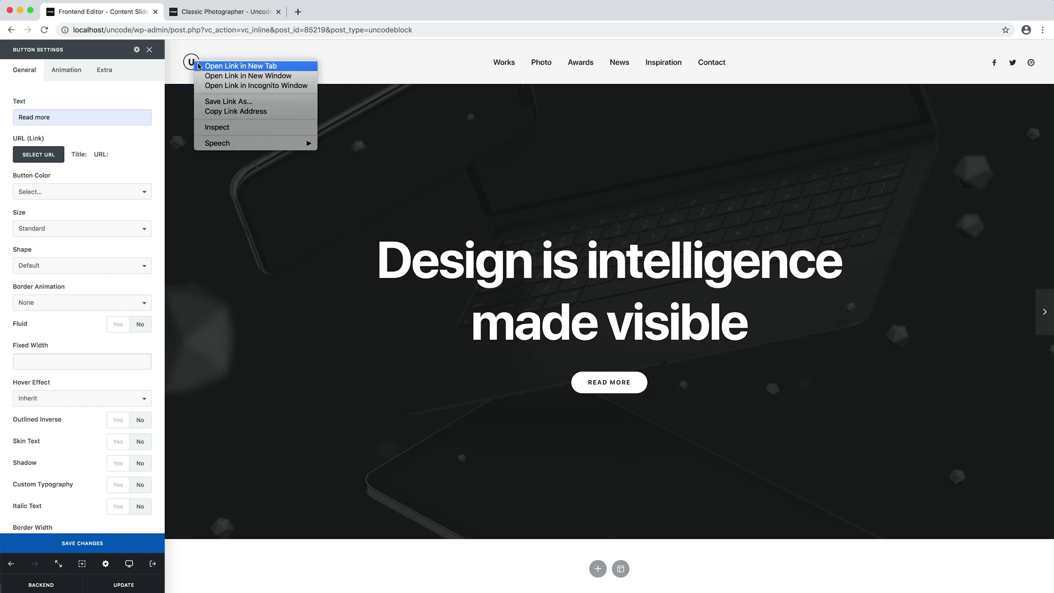
left_click(201, 66)
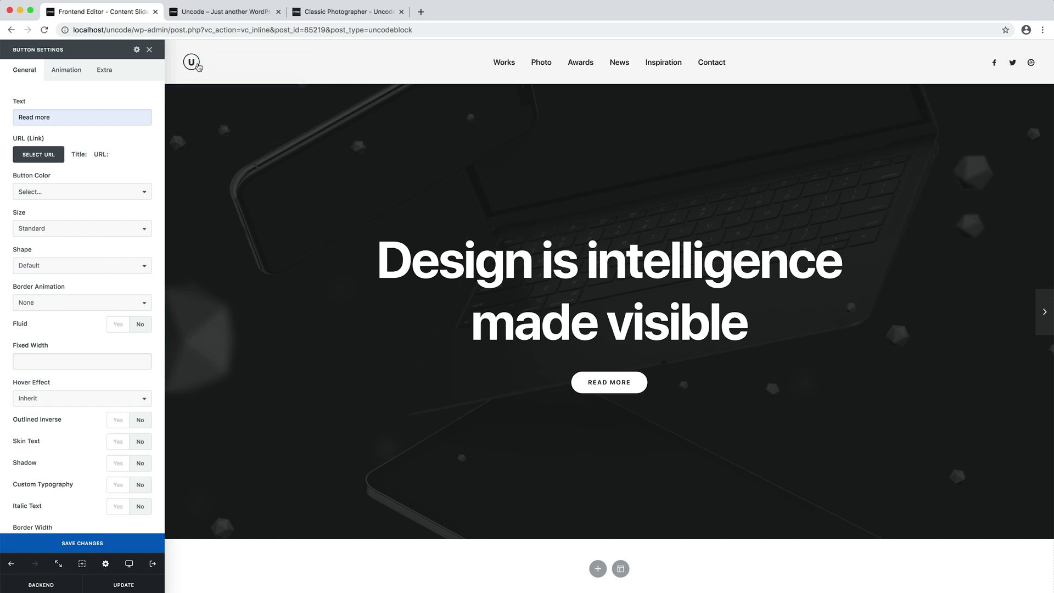
- On the live 'Uncode – Just another WordPress' tab, flip the hero slider between its dark and white-desk slides
left_click(235, 12)
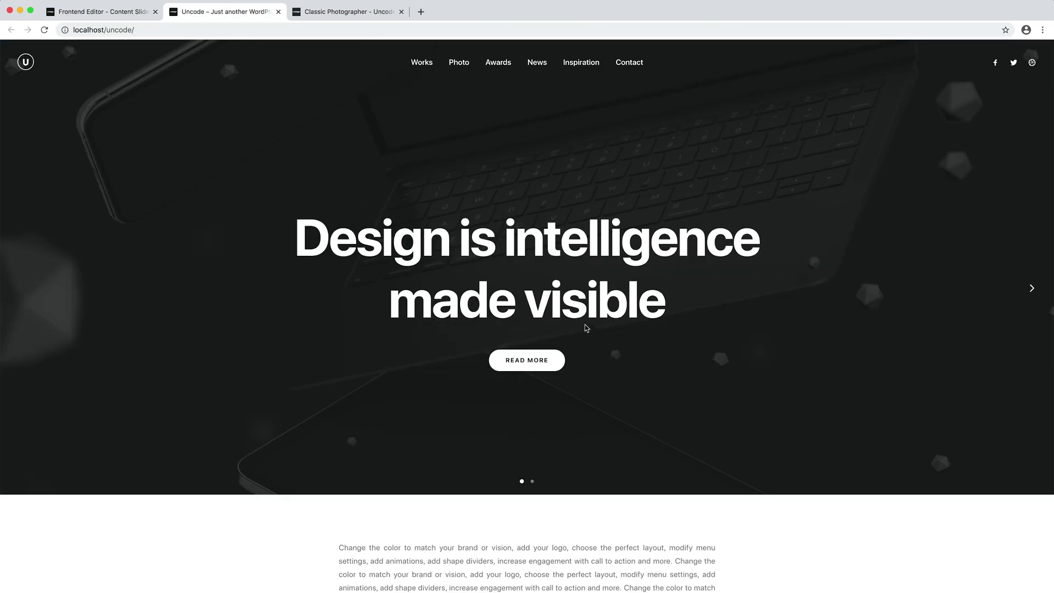
left_click(533, 482)
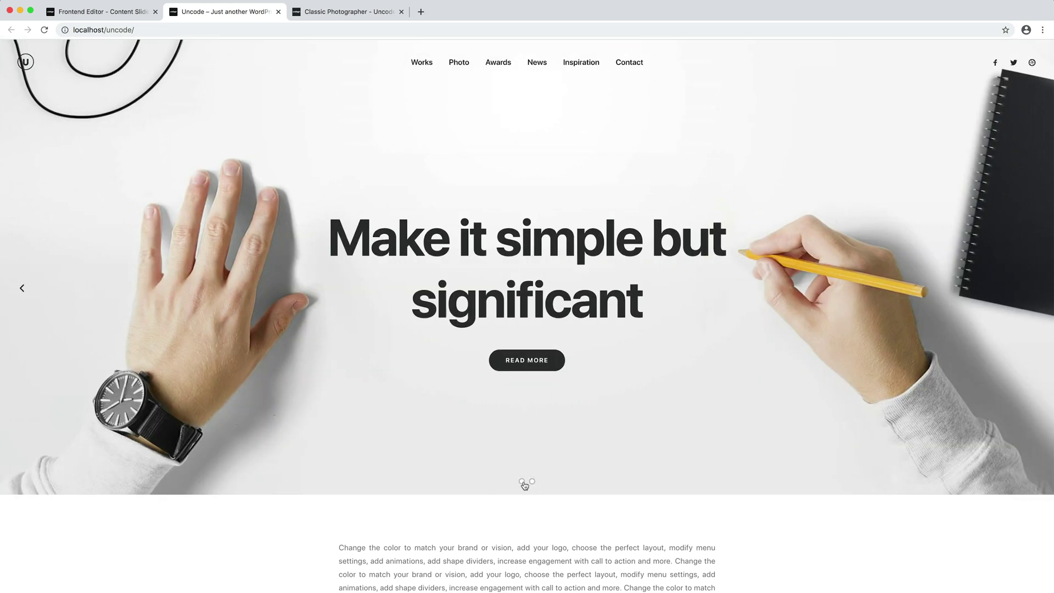
left_click(522, 482)
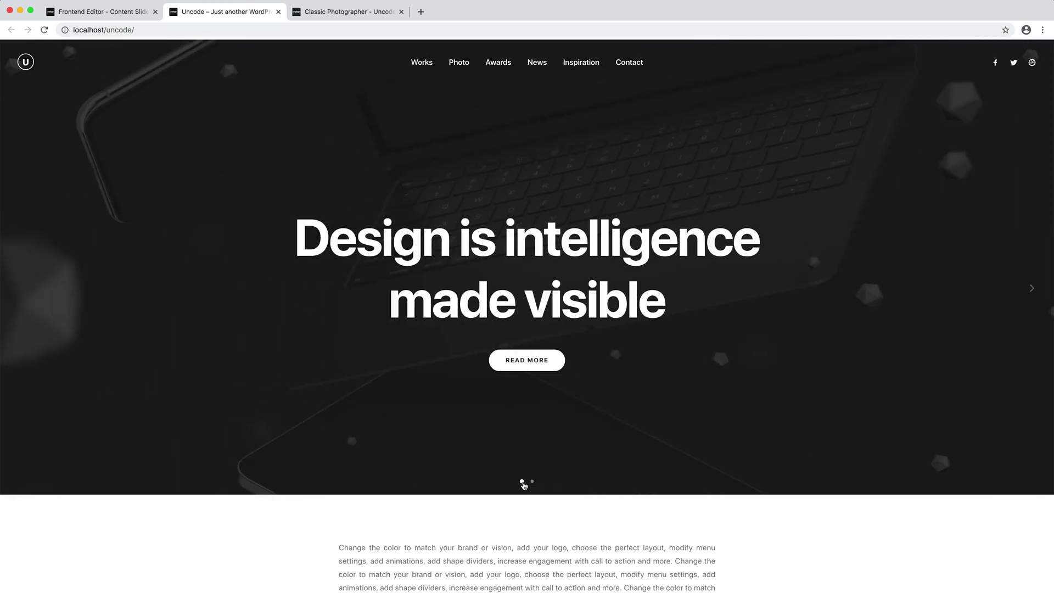
left_click(533, 482)
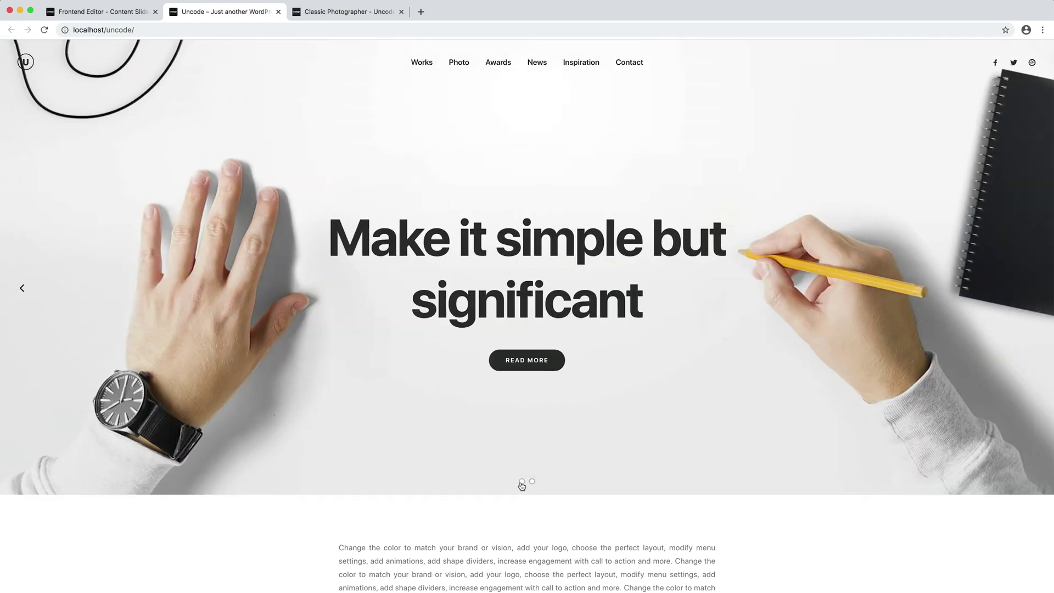
left_click(522, 482)
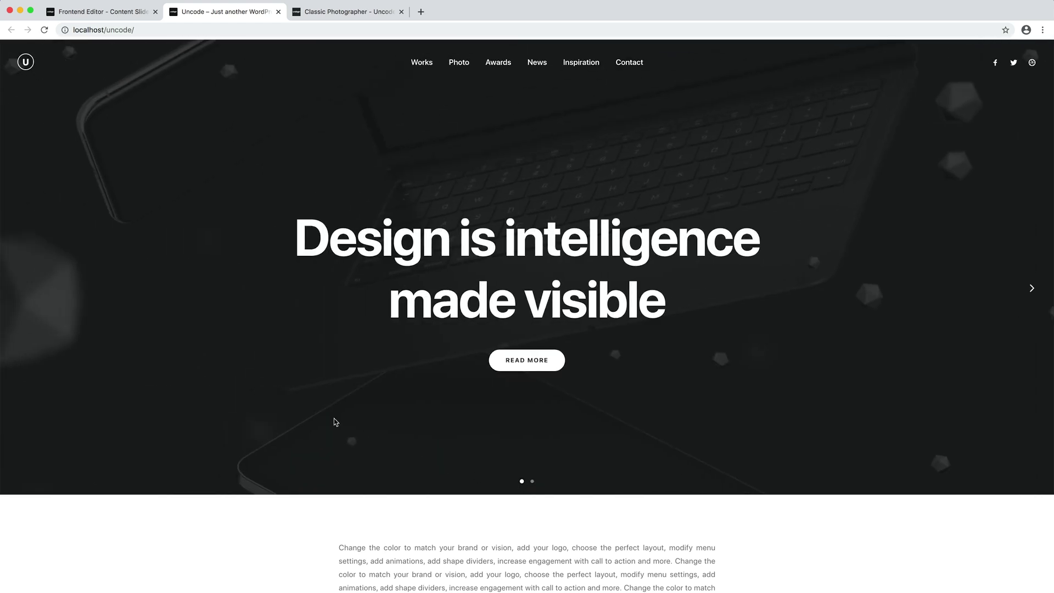
- In the frontend editor, set the dark slide's inner column animation to Bottom to top at Default (400) speed
left_click(102, 18)
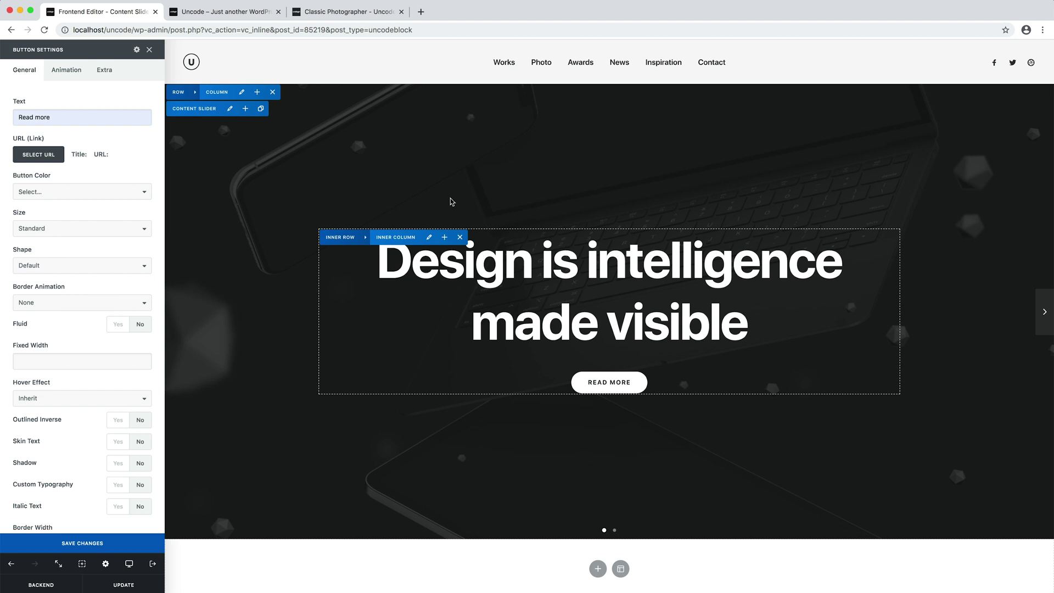
left_click(430, 238)
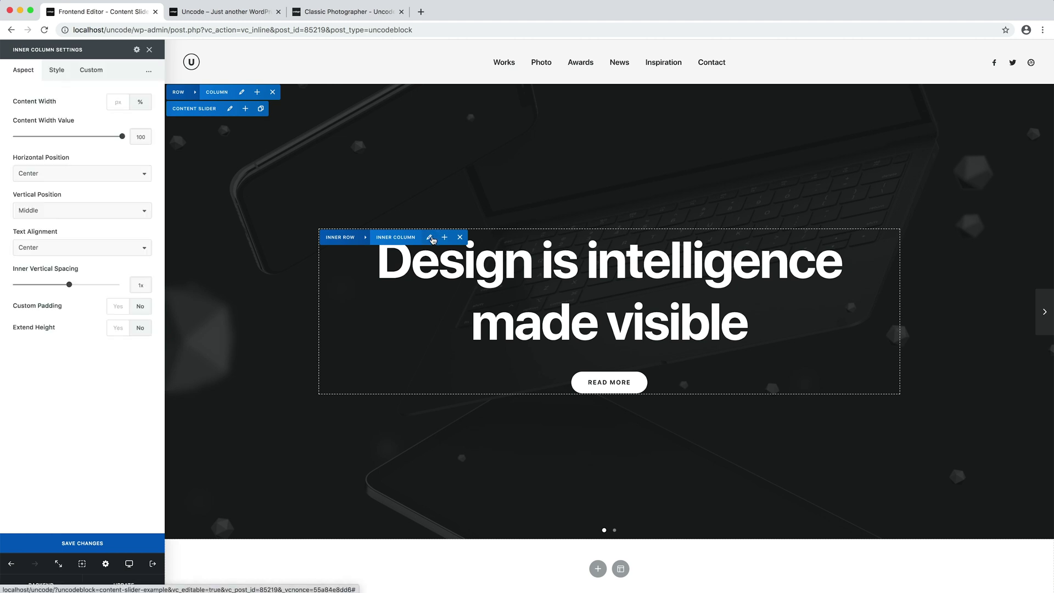
left_click(149, 75)
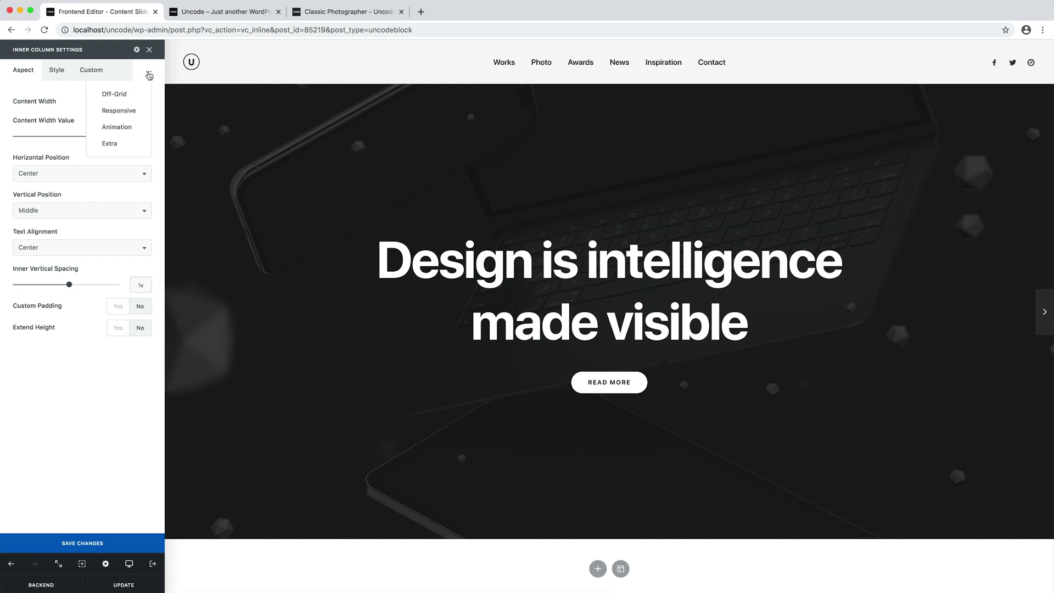
left_click(138, 126)
left_click(115, 123)
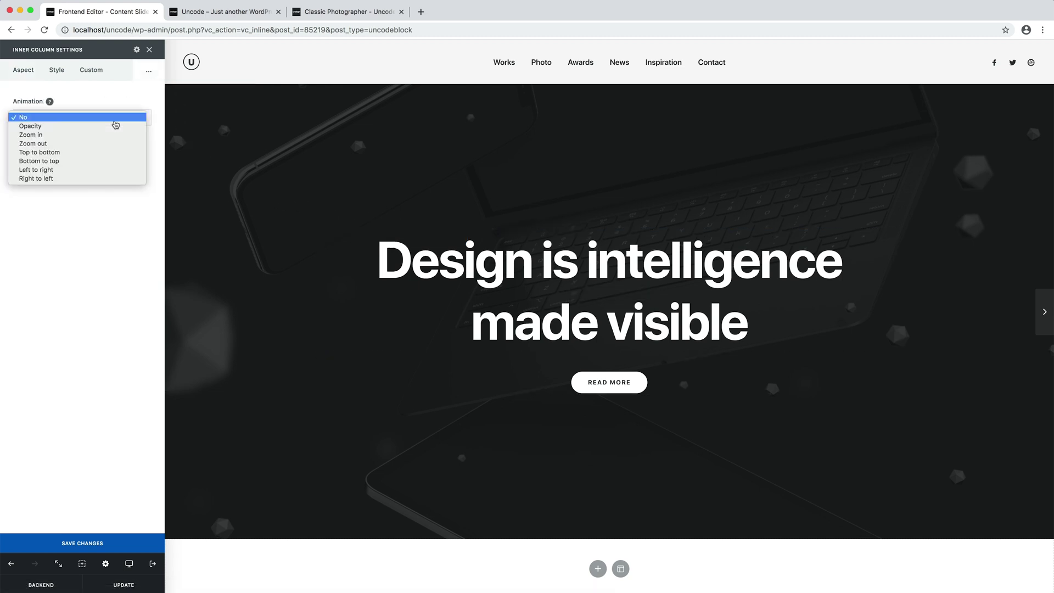
left_click(112, 135)
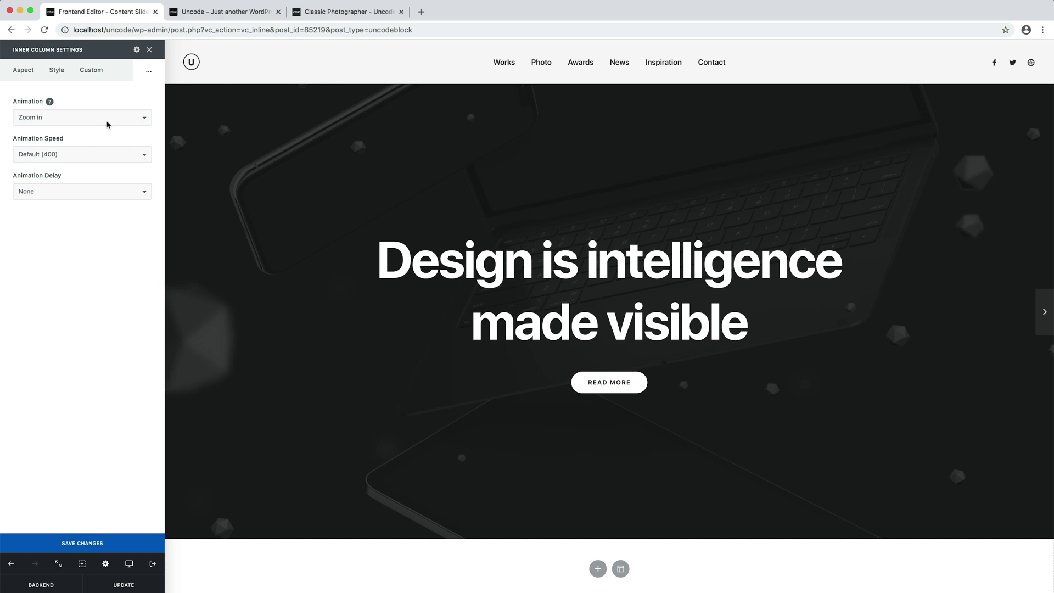
left_click(108, 124)
left_click(103, 144)
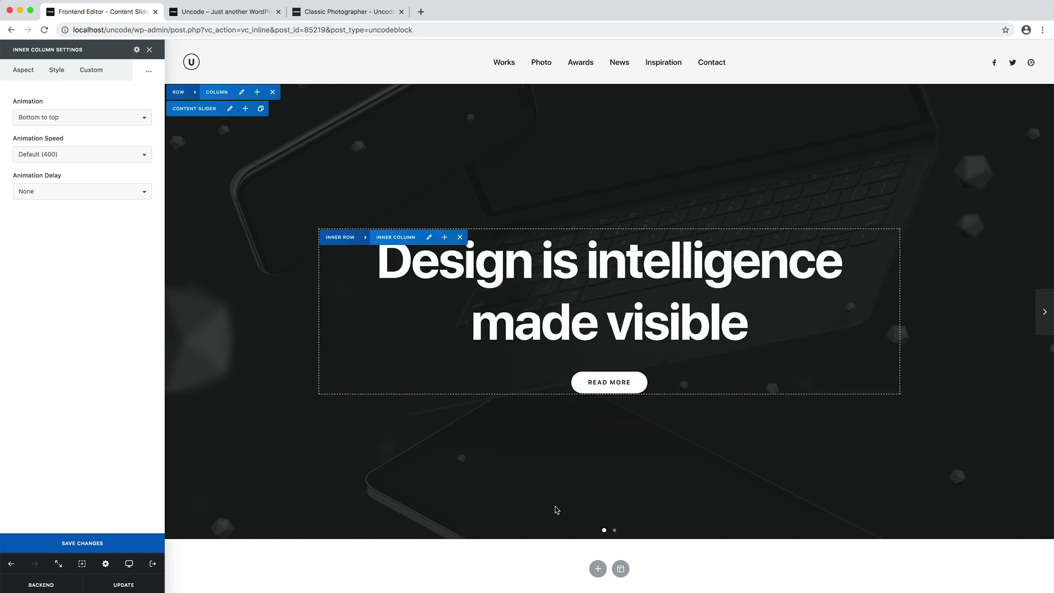
- Set the 'Make it simple but significant' slide's inner column animation to Bottom to top as well
left_click(612, 531)
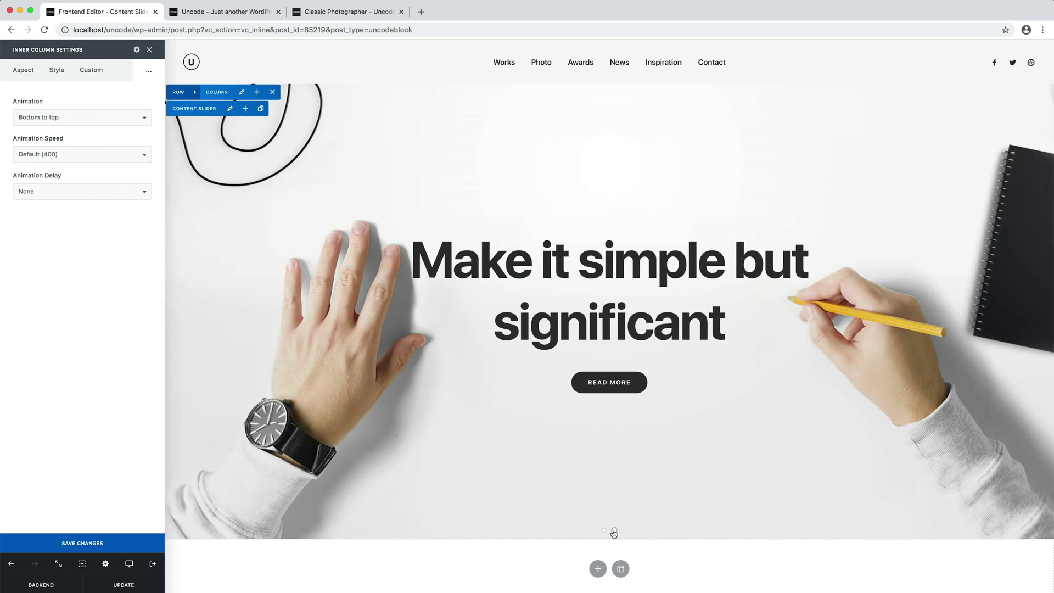
left_click(430, 240)
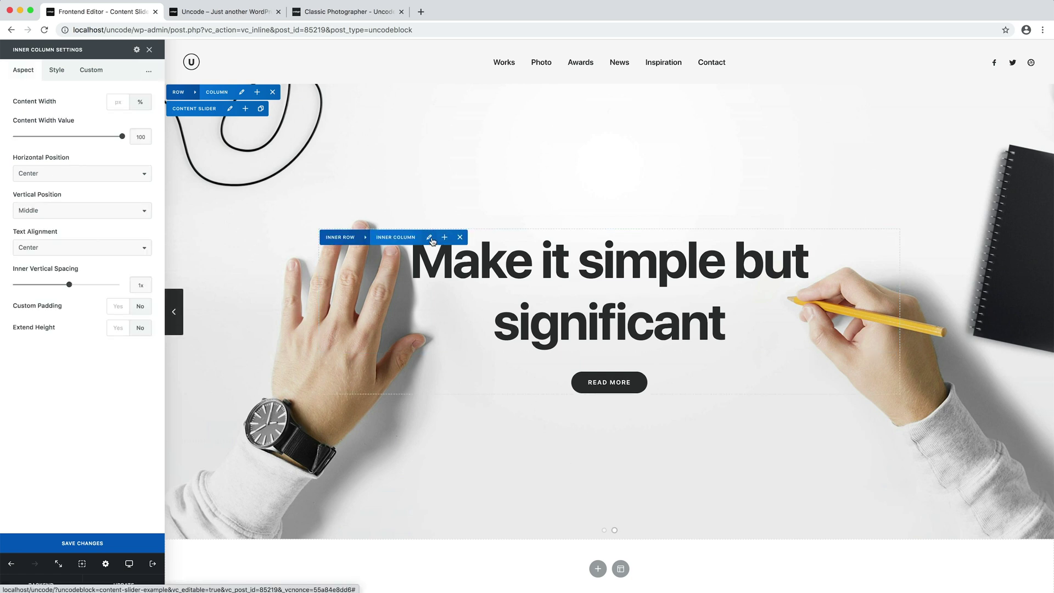
left_click(146, 70)
left_click(139, 127)
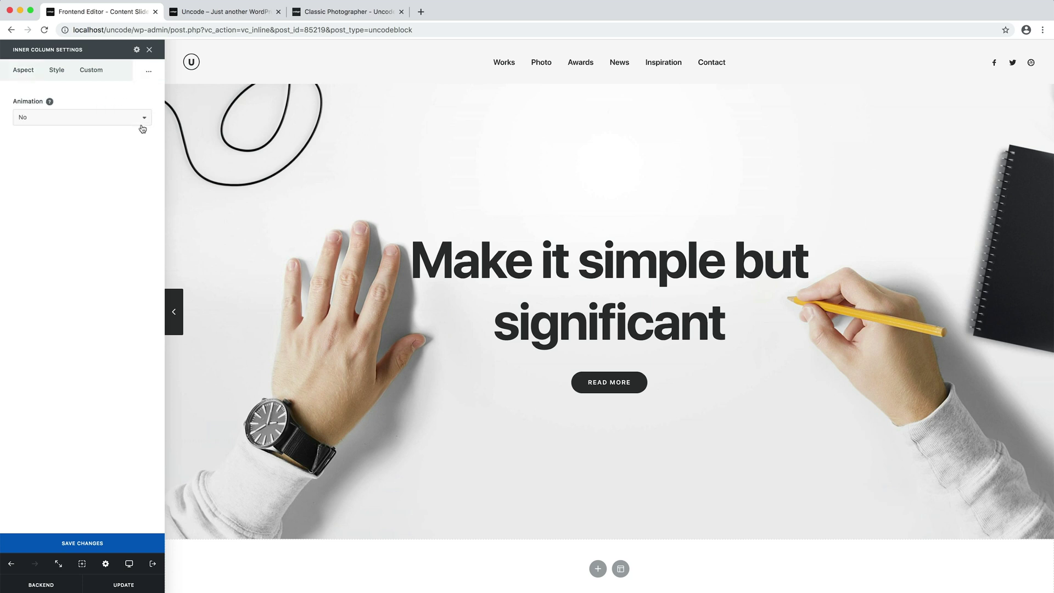
left_click(132, 122)
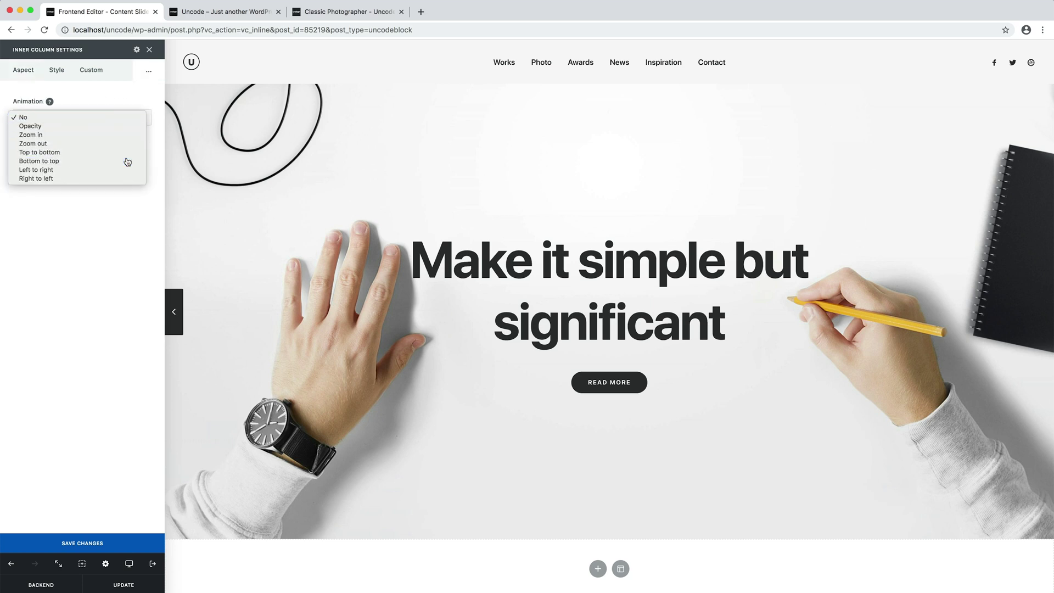
left_click(128, 161)
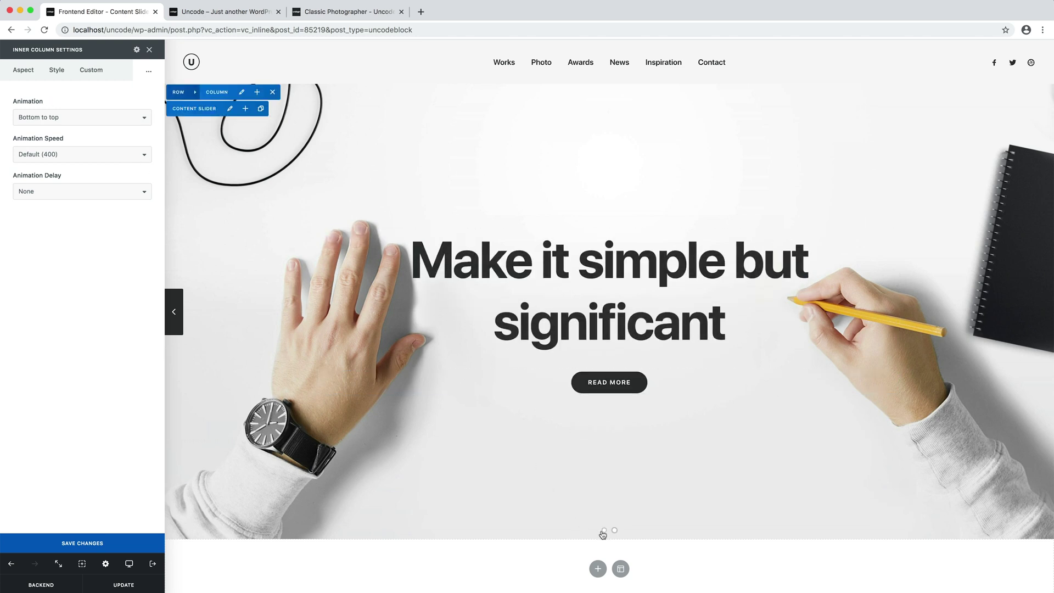
left_click(604, 531)
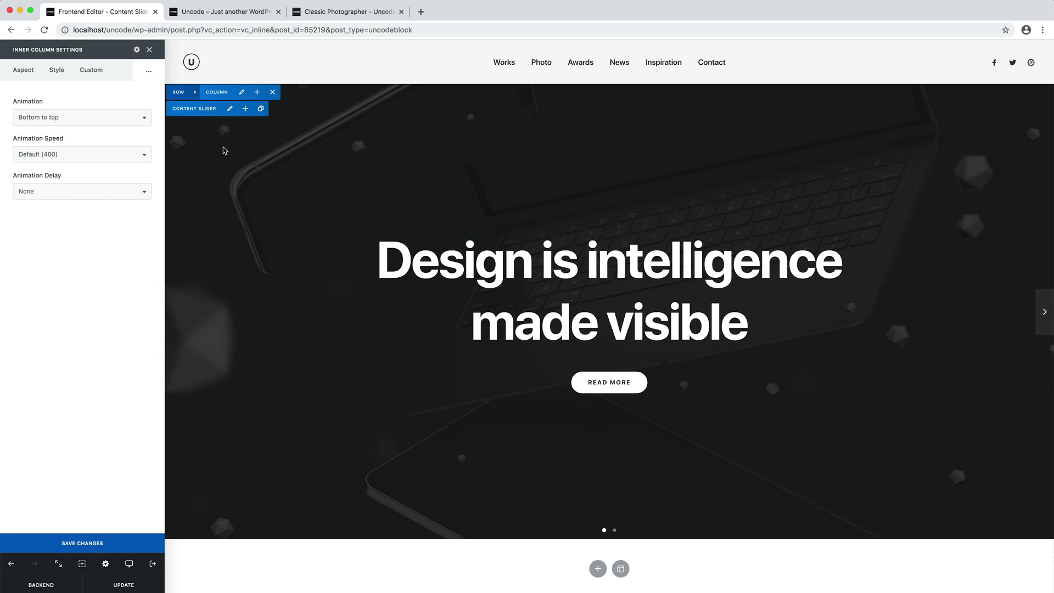
- Give the Content Slider a Fade transition with navigation speed 700 and Update the block
left_click(231, 109)
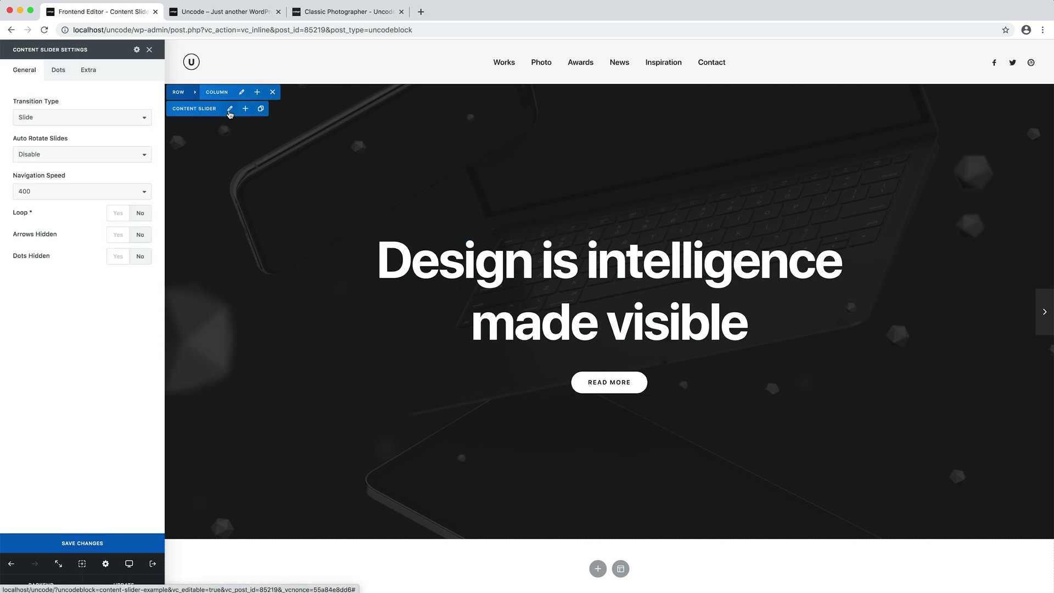
left_click(102, 116)
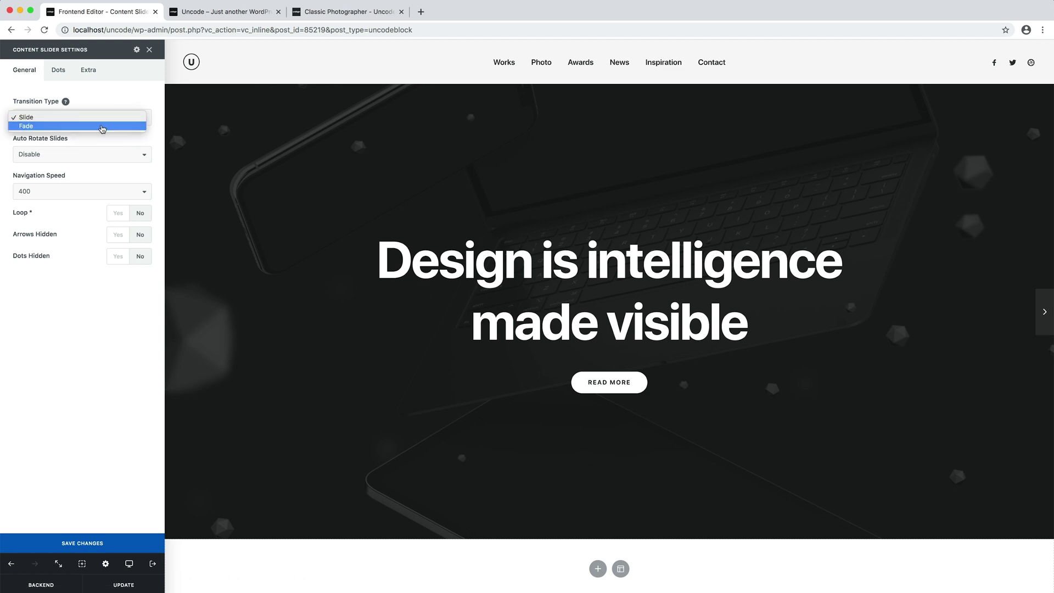
left_click(102, 128)
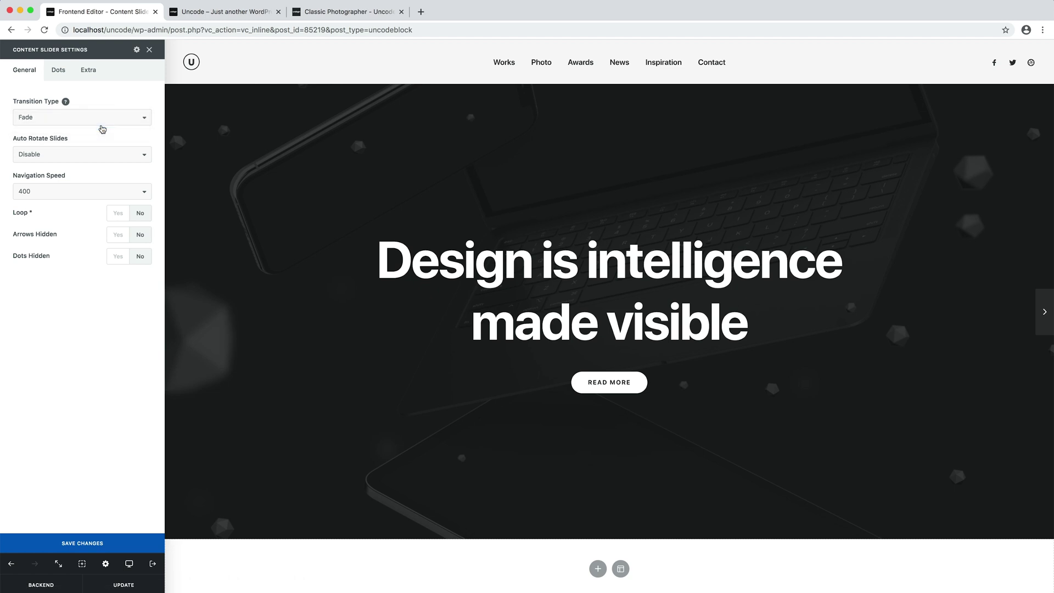
left_click(102, 195)
left_click(101, 201)
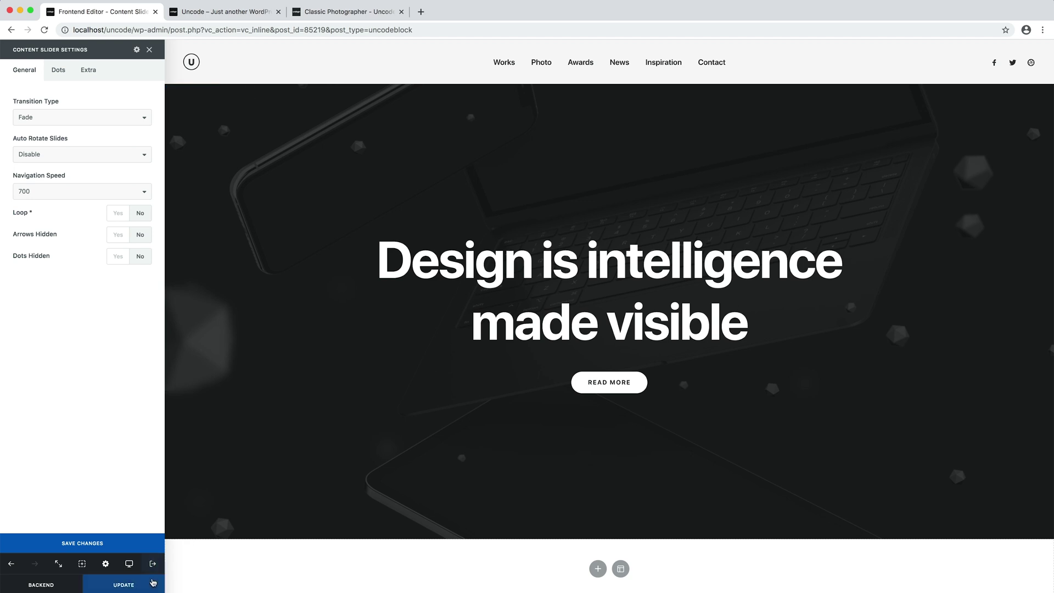
left_click(153, 582)
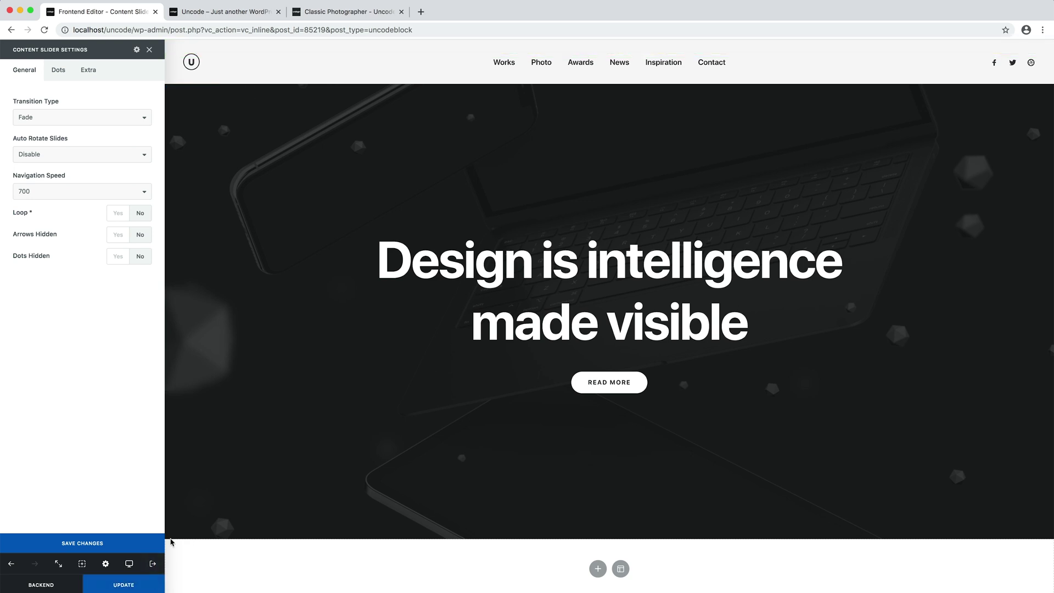
- Reload the live homepage and switch back and forth between both hero slides to check the fade
left_click(258, 13)
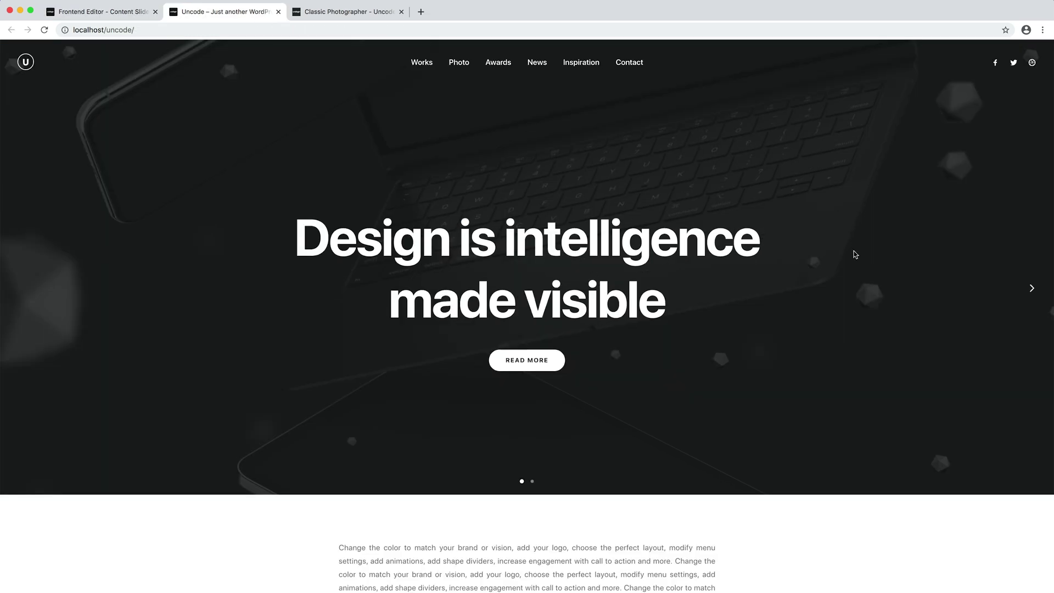
key("super+r")
left_click(533, 482)
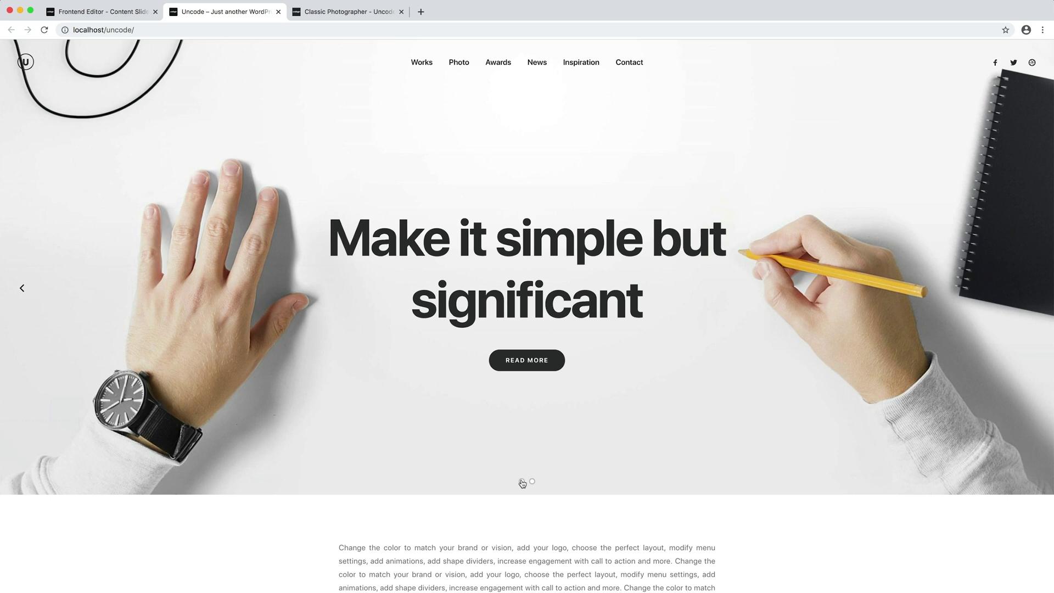
left_click(522, 483)
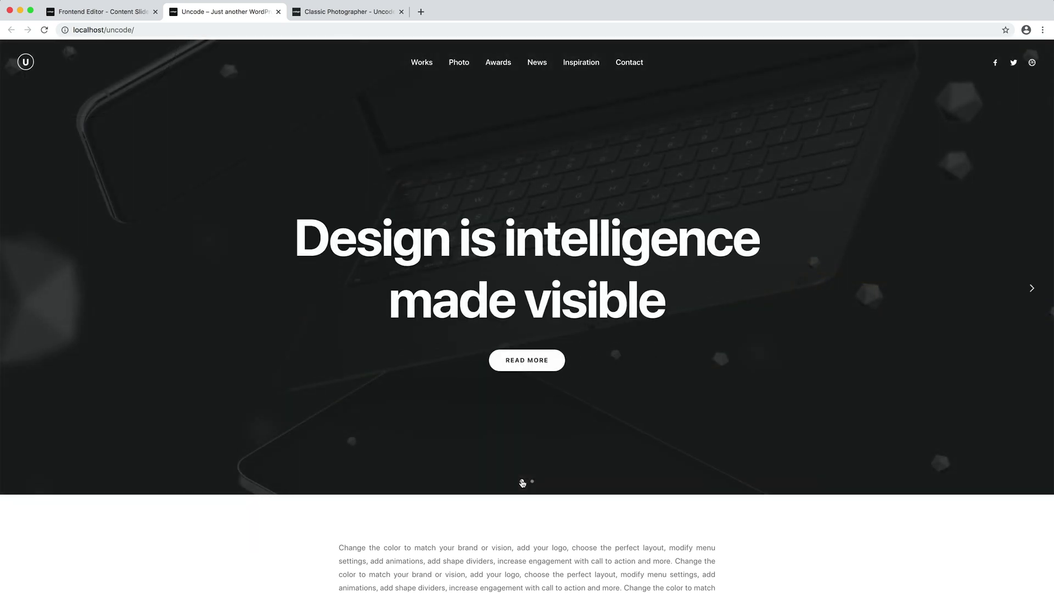
left_click(532, 482)
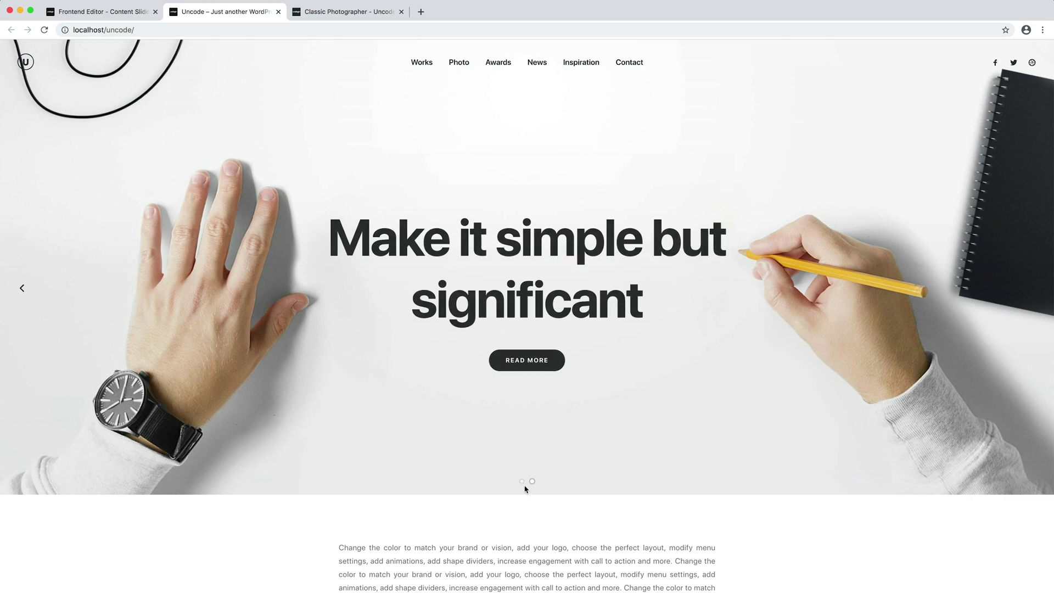
left_click(522, 482)
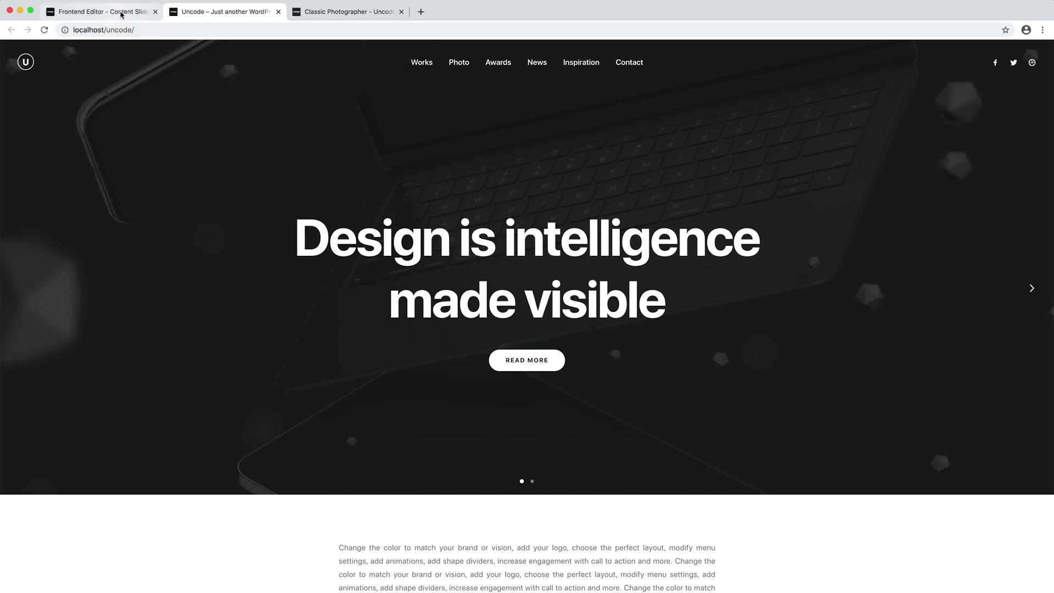
- Delete the hero slider row and insert the first Headers wireframe, headed 'Medium length display headline'
left_click(122, 14)
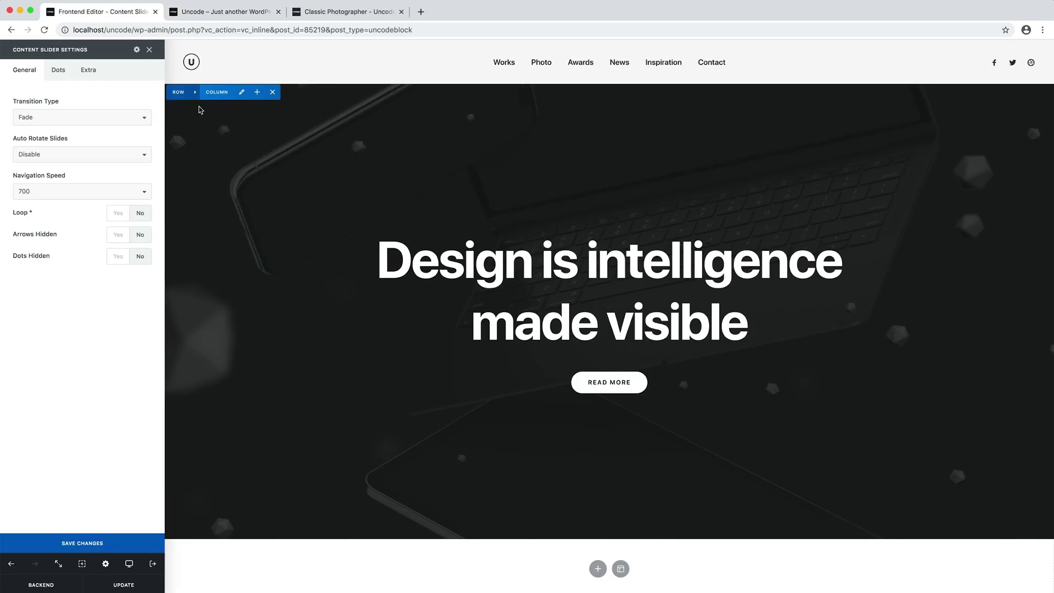
mouse_move(196, 93)
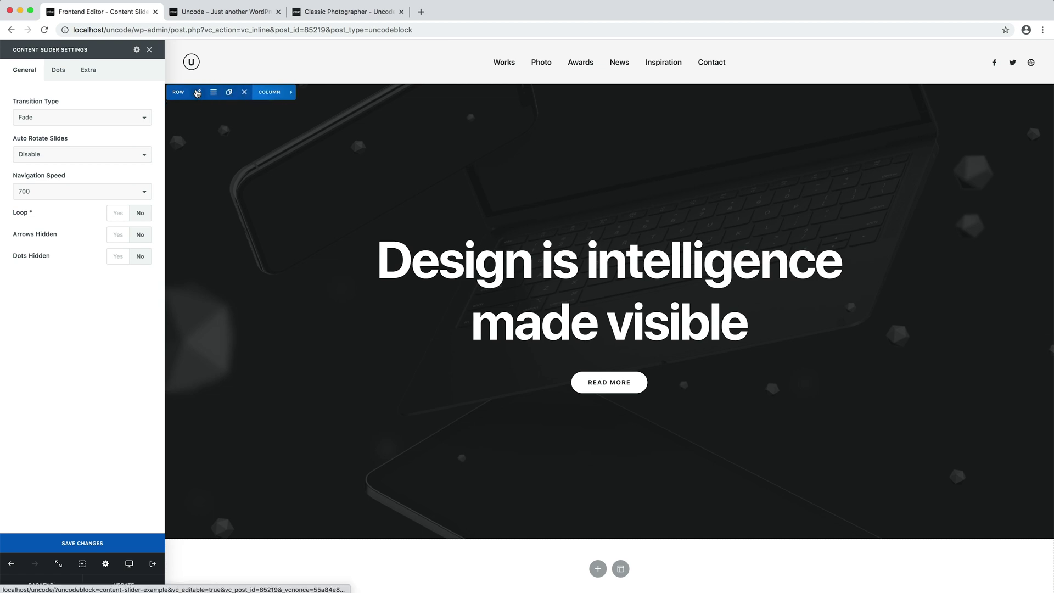
left_click(243, 93)
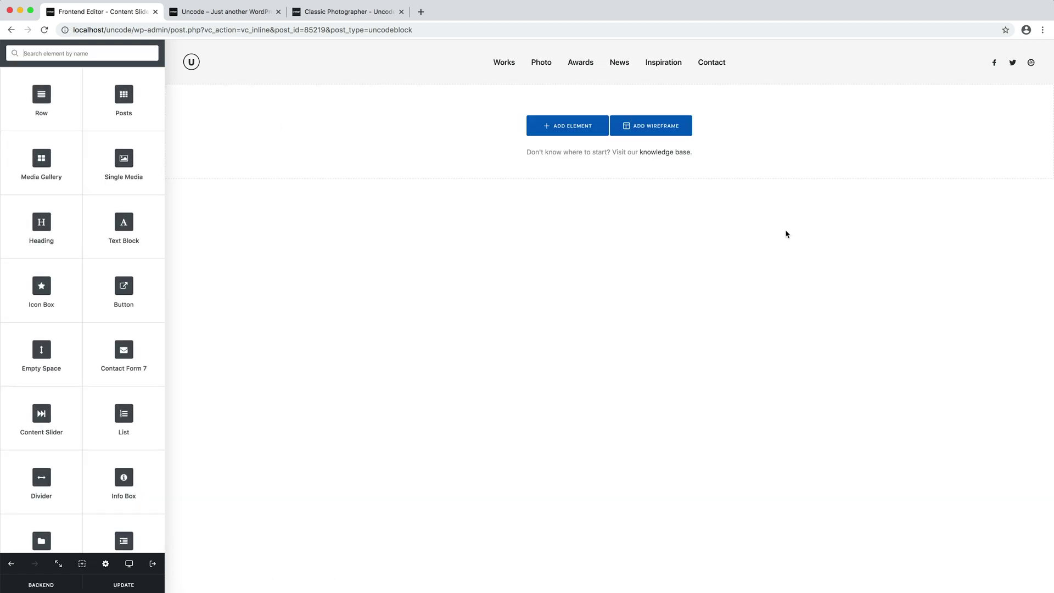
left_click(687, 122)
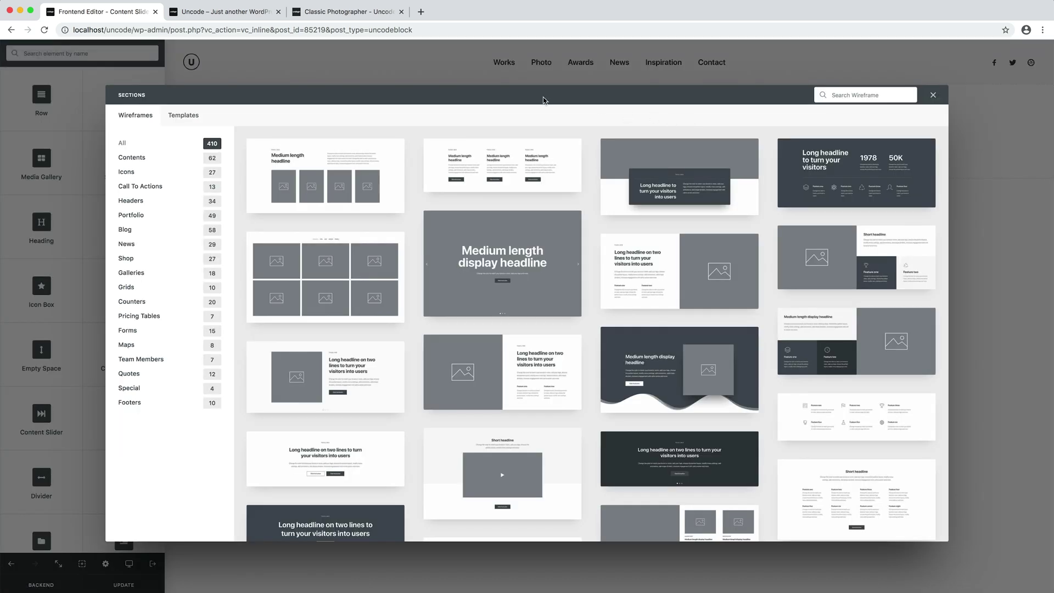
left_click(140, 202)
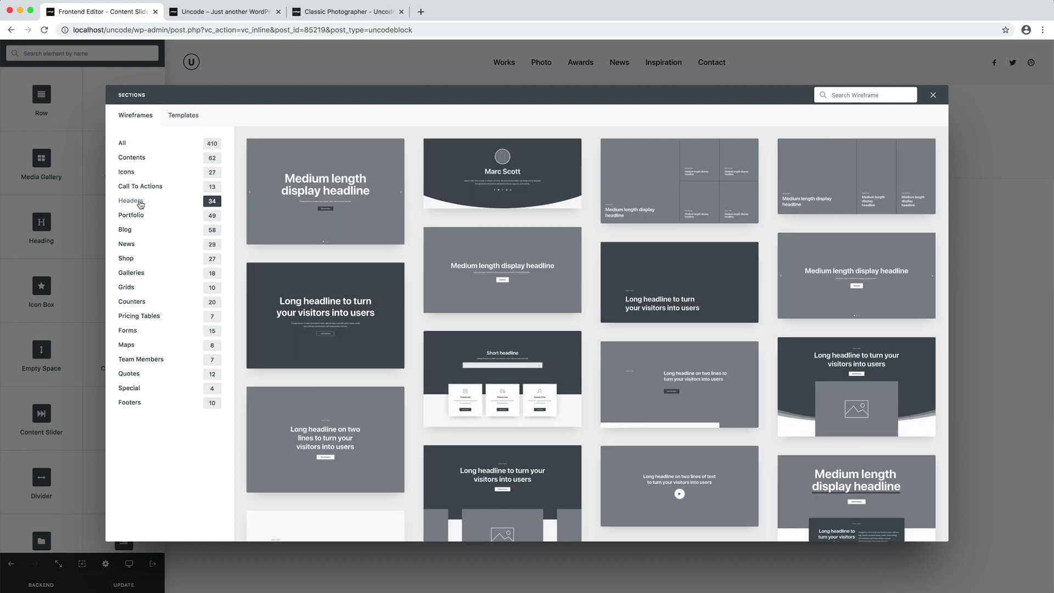
left_click(356, 167)
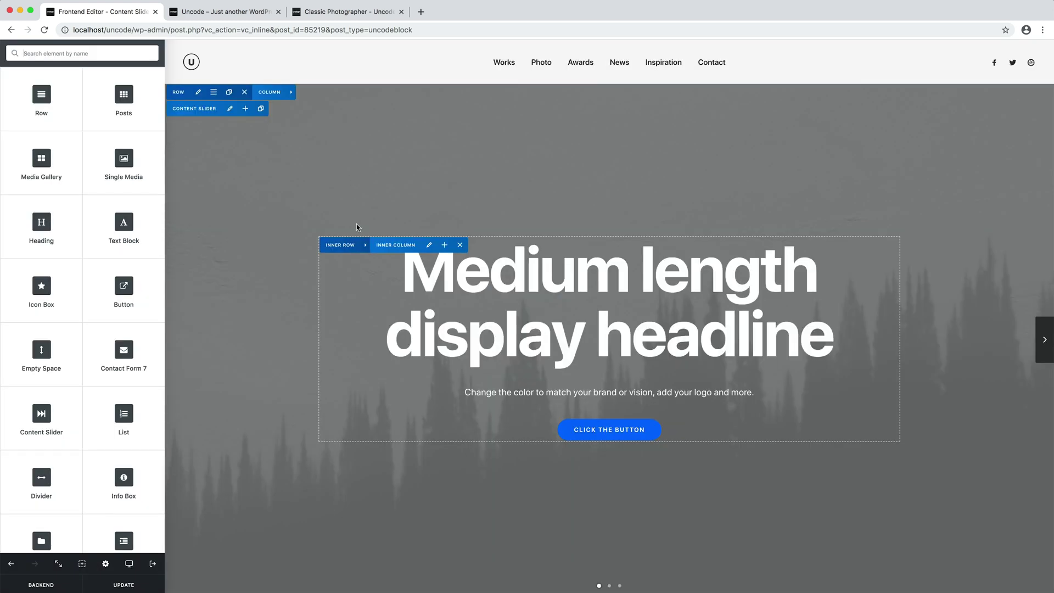
- Set the inner row's background media to the dark purple abstract image
left_click(368, 245)
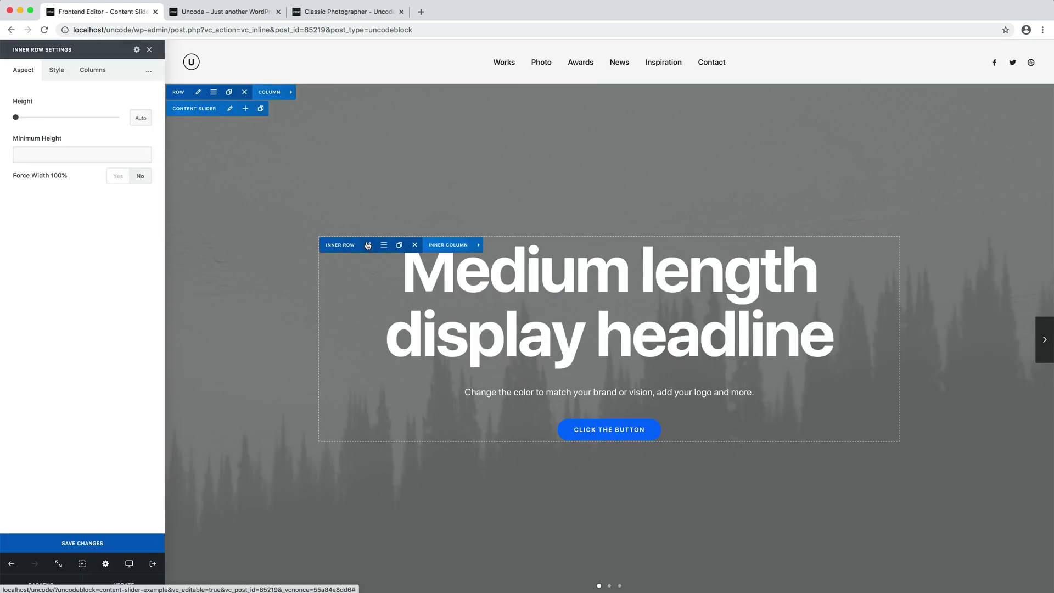
left_click(58, 70)
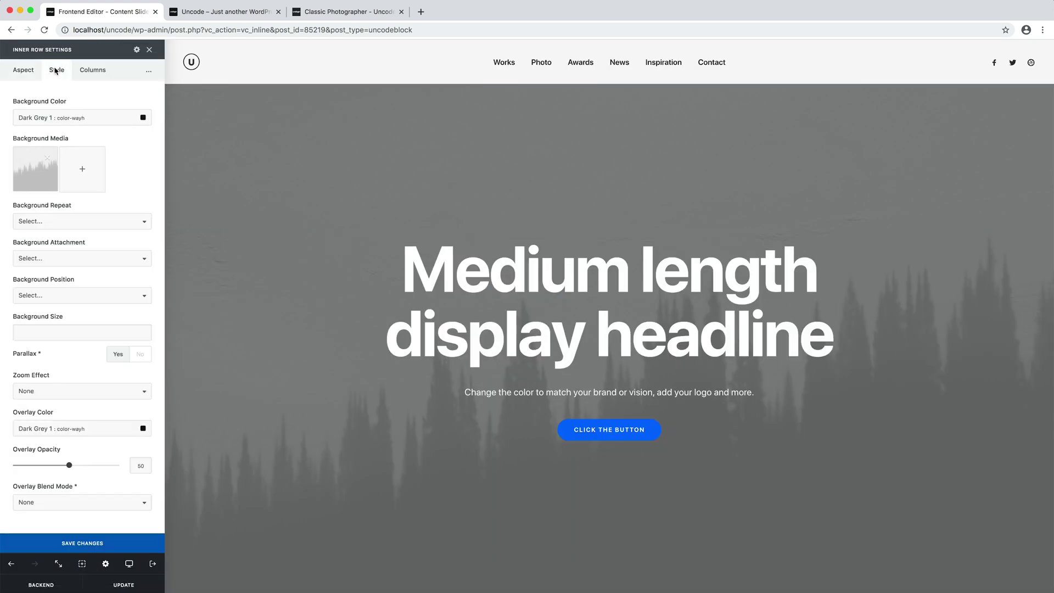
left_click(91, 165)
left_click(834, 168)
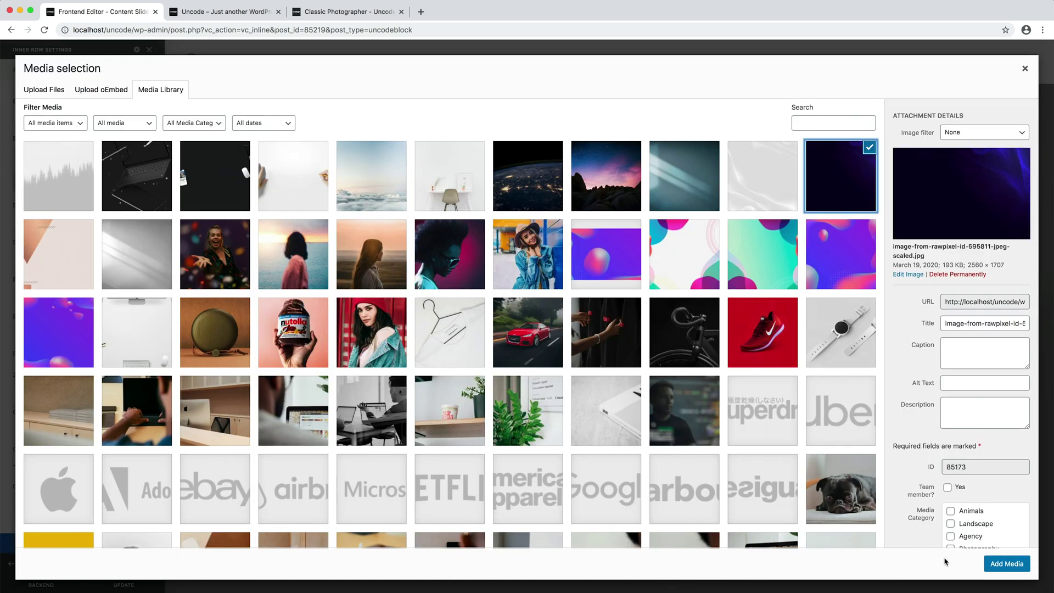
left_click(994, 564)
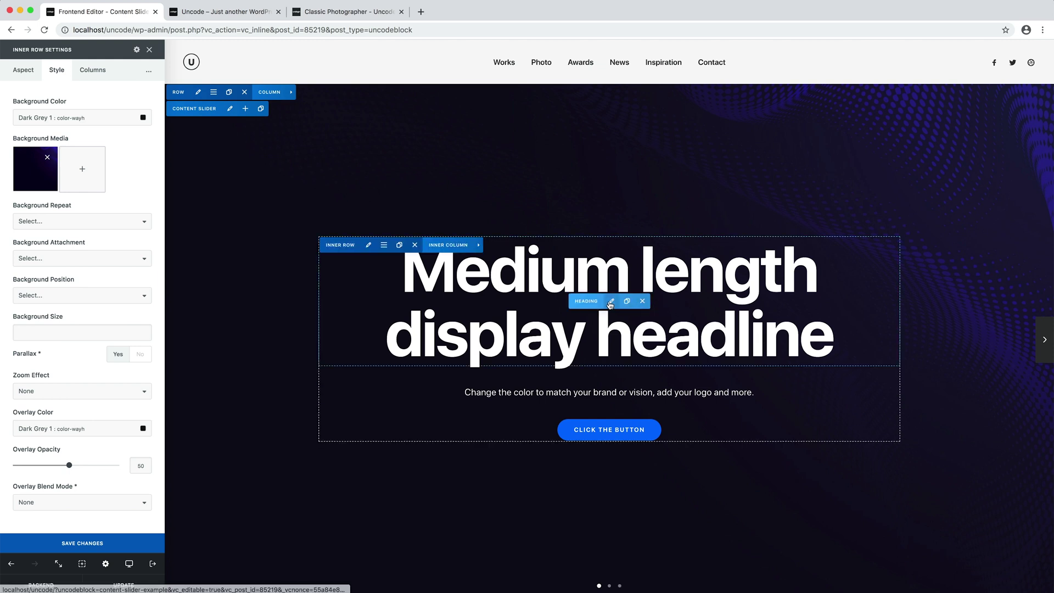
- Change the headline text to 'Every great design begins with story'
left_click(611, 303)
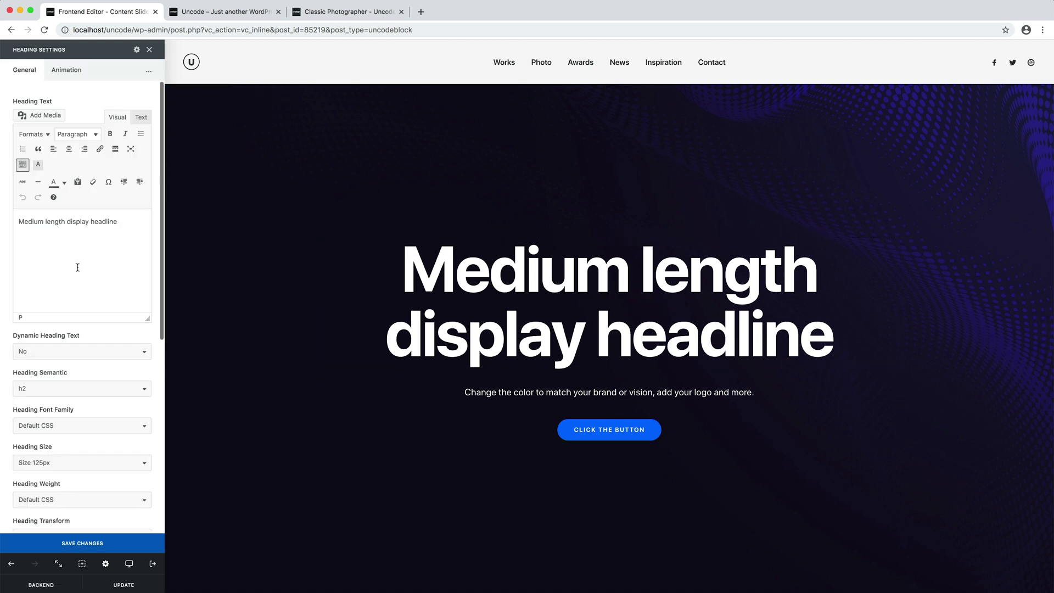
triple_click(110, 254)
type("Every great design begins with story")
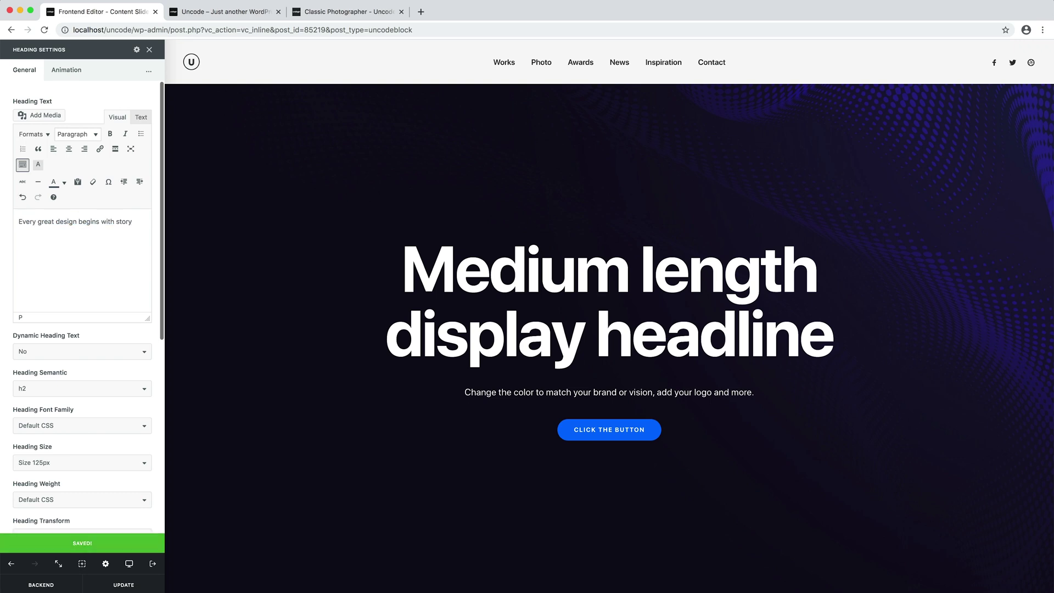